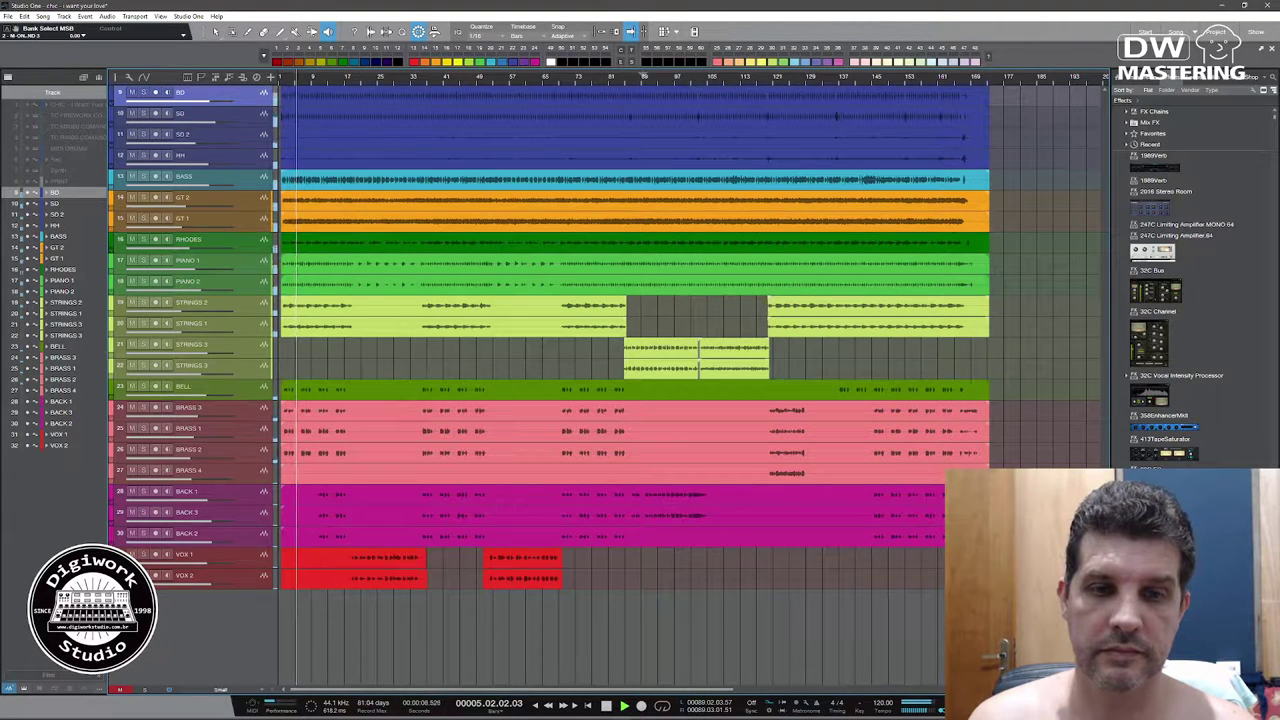
Show the mixing console, look over its channels, and inspect the PEQ 3000 equalizer on the BD channel
key("F3")
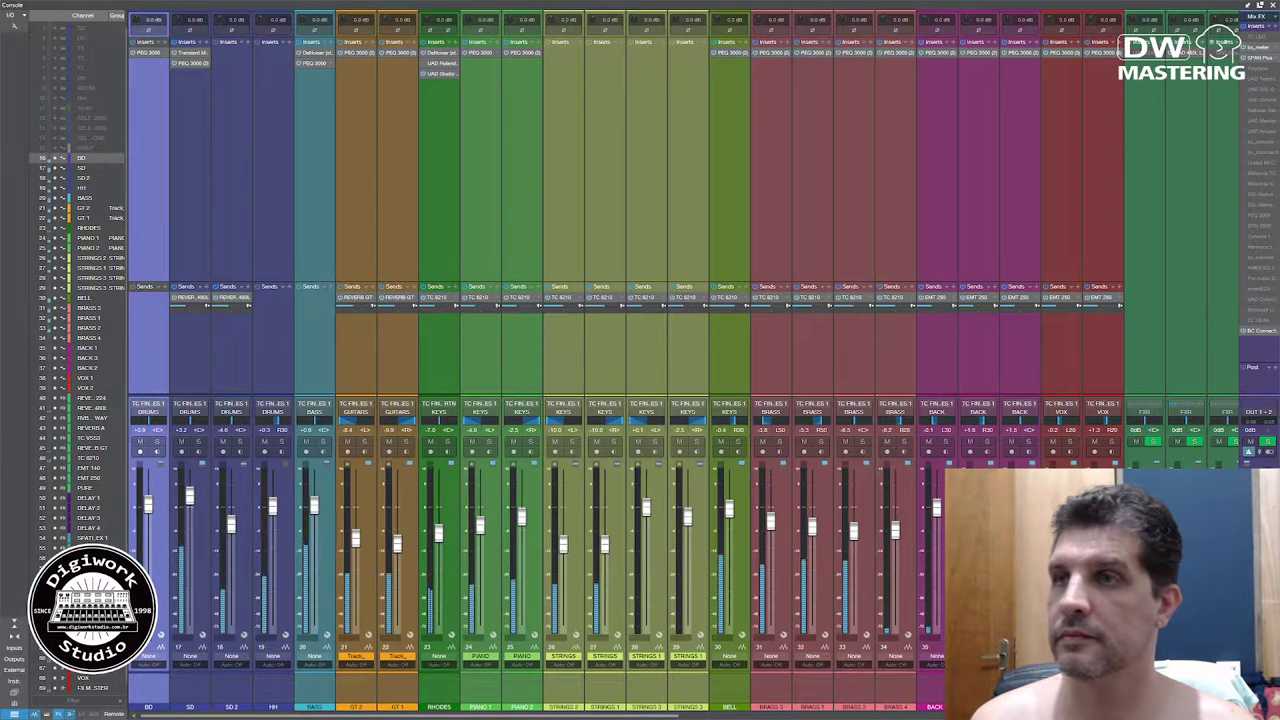
scroll(684, 360, "right", 5)
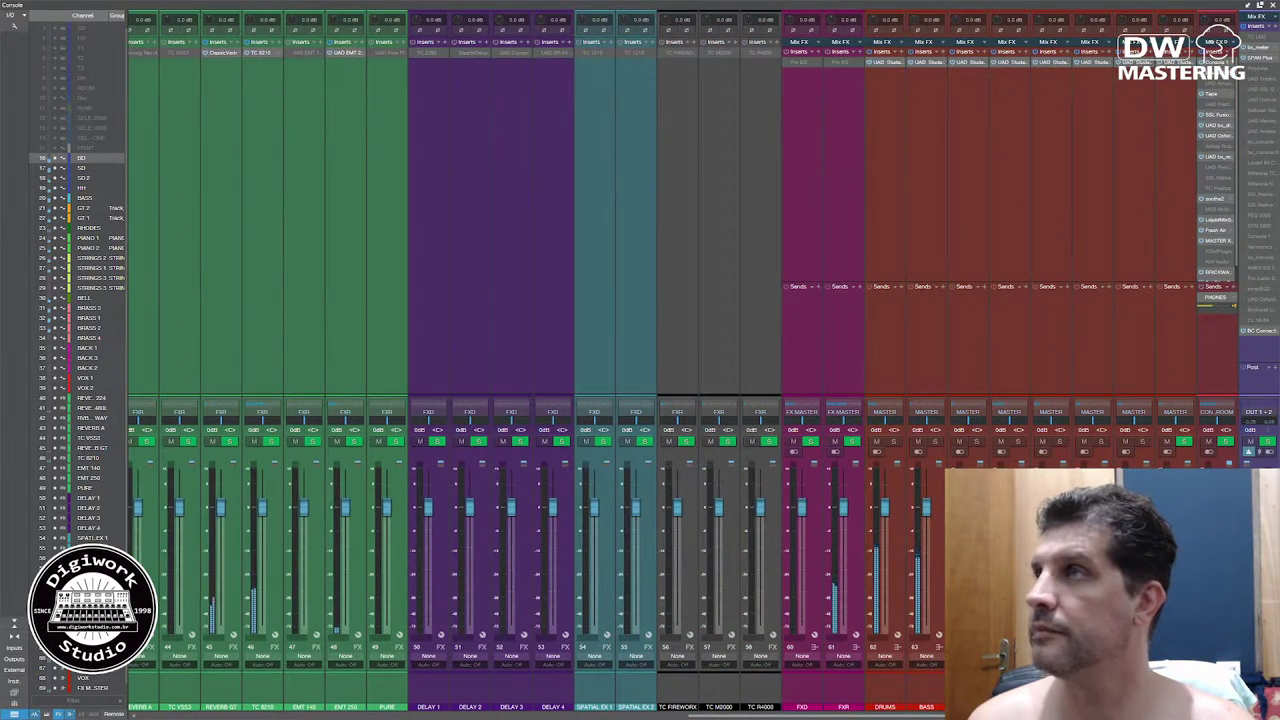
scroll(365, 92, "left", 5)
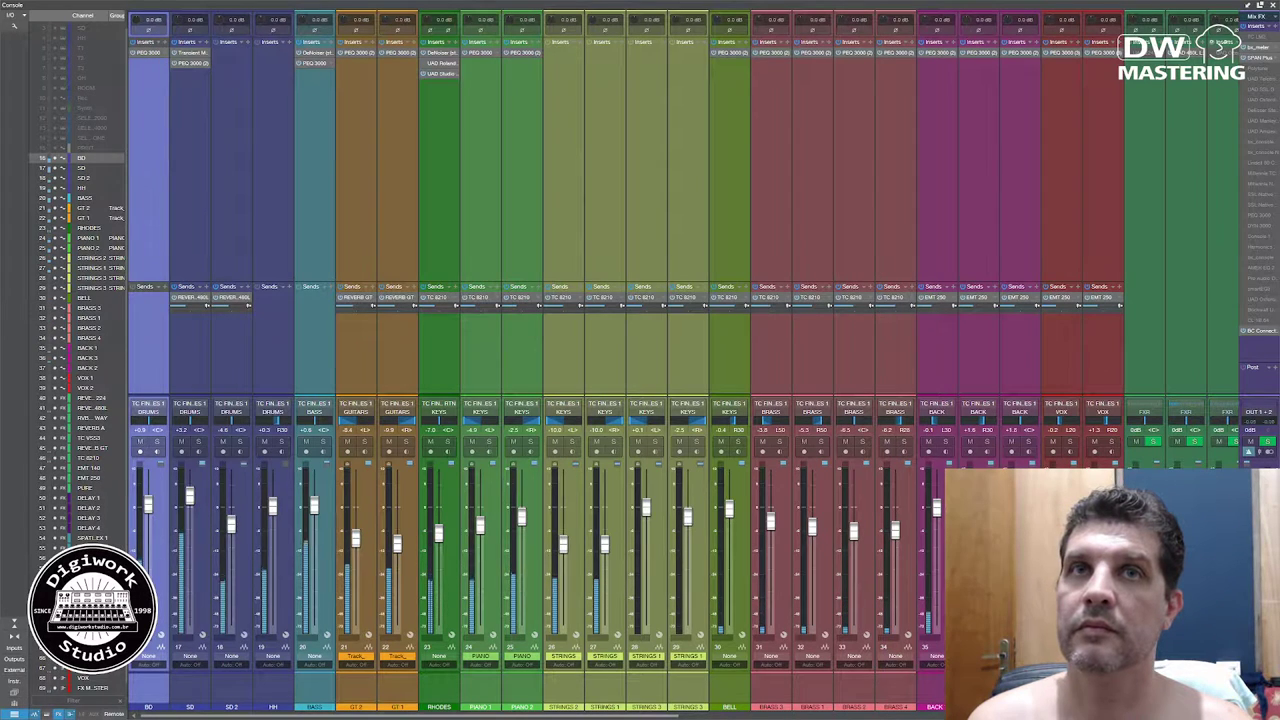
left_click(150, 52)
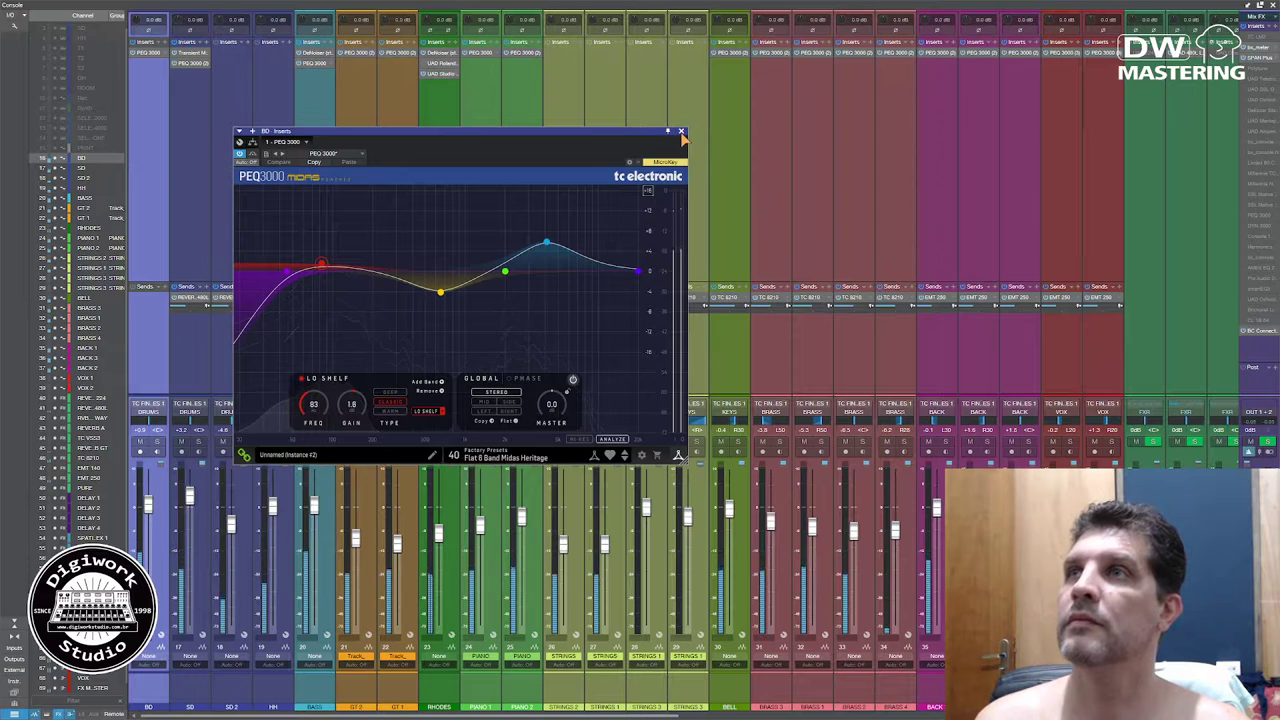
left_click(680, 132)
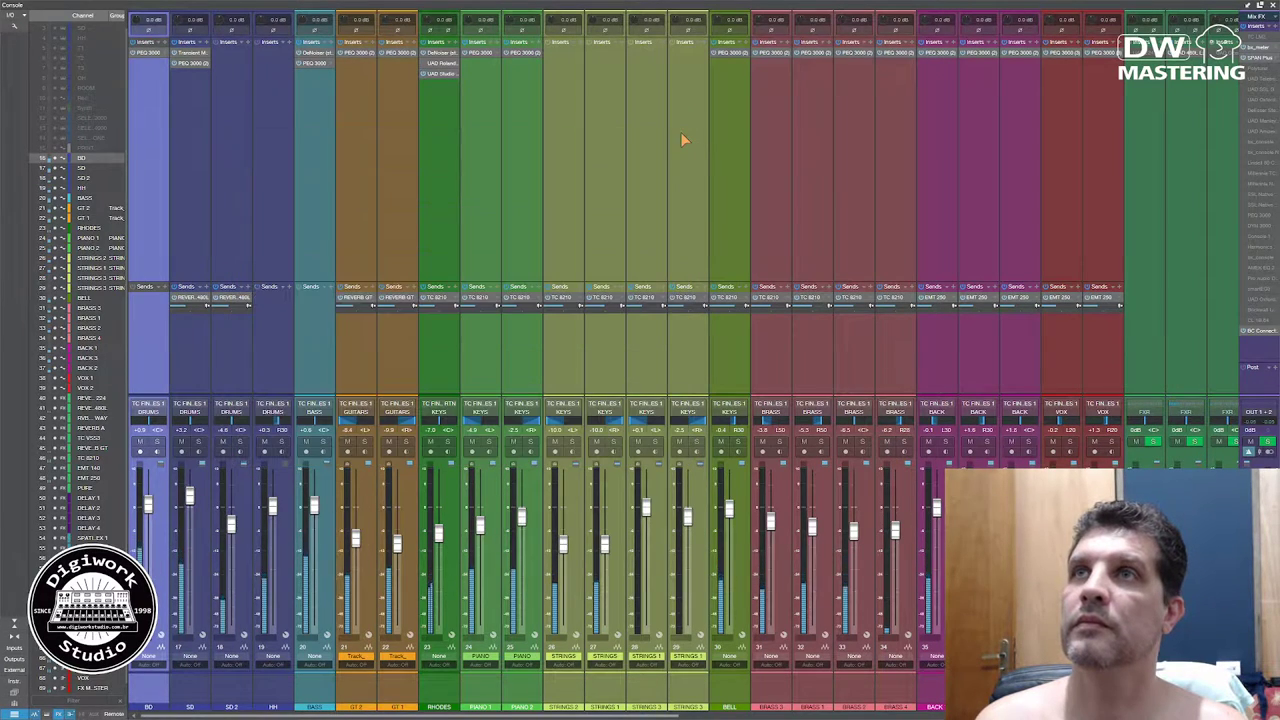
Inspect the Transient Master and PEQ 3000 inserts on the SD channel, closing each plug-in window after viewing
left_click(193, 61)
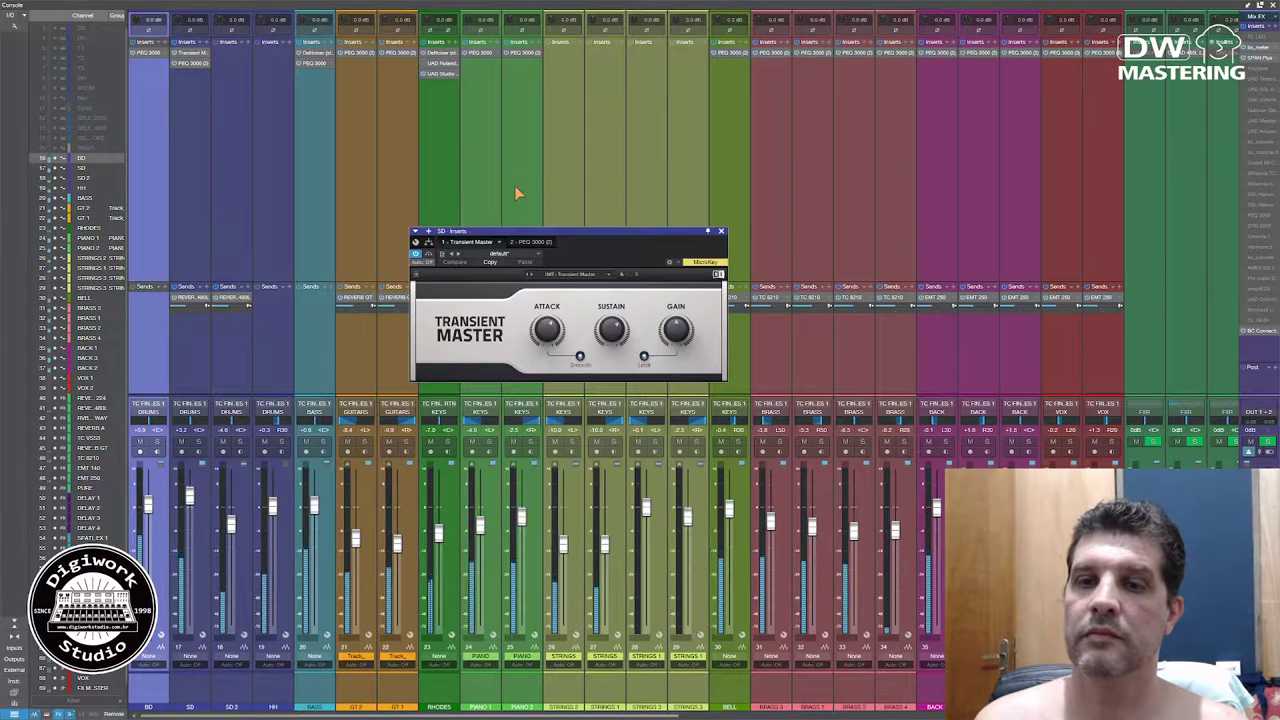
left_click(721, 232)
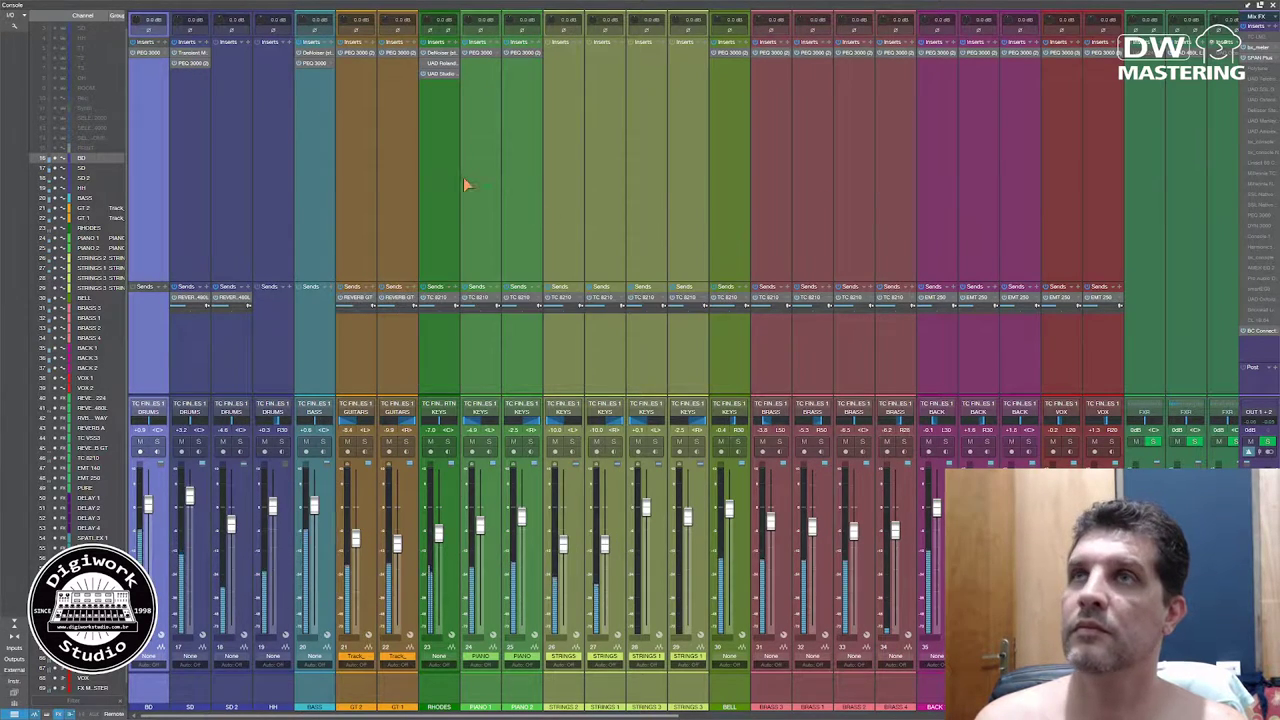
left_click(194, 63)
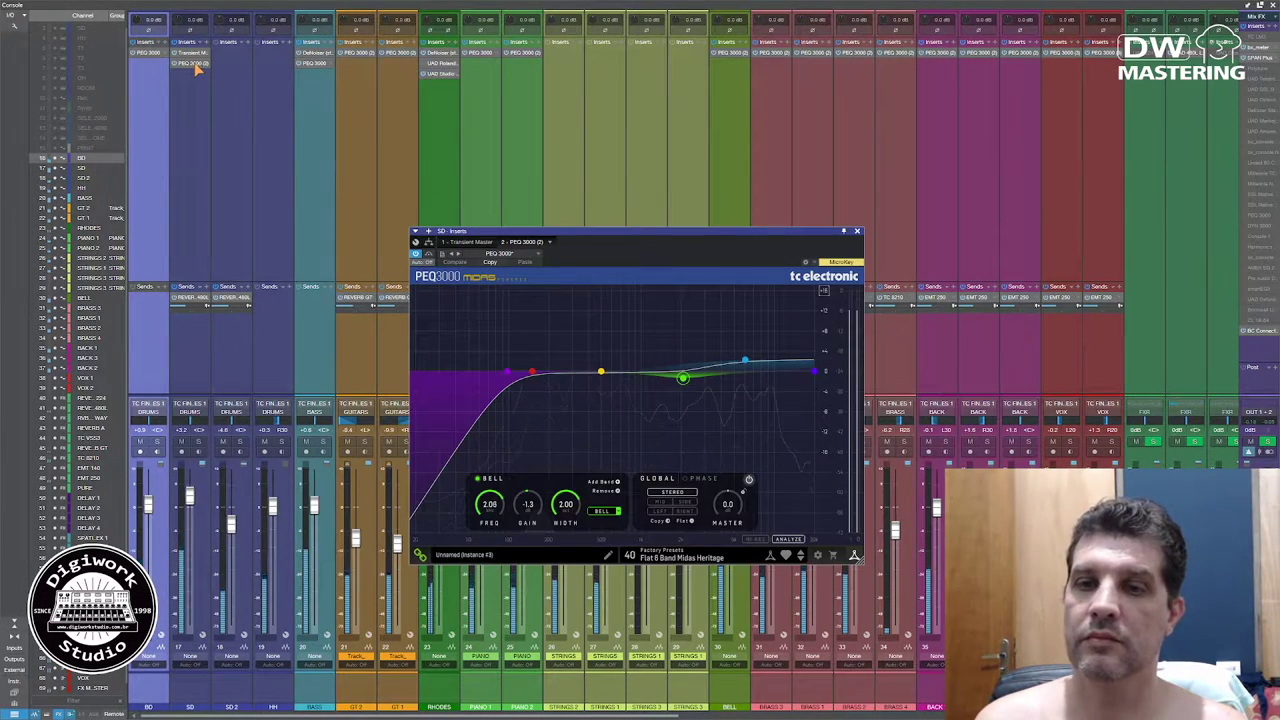
left_click(857, 231)
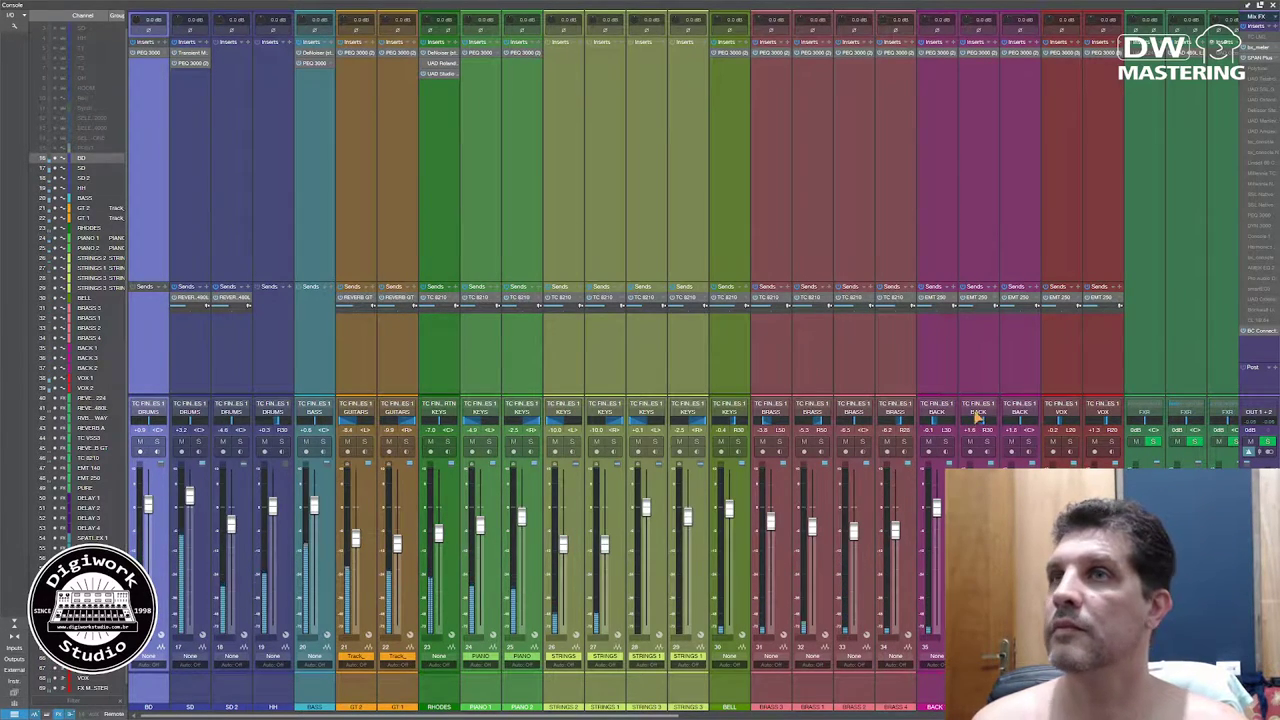
Inspect the reverbs fed by the sends: UAD 480L Lexicon for the snare, ClassicVerb for the guitars and TC 8210 for the strings
left_click(195, 304)
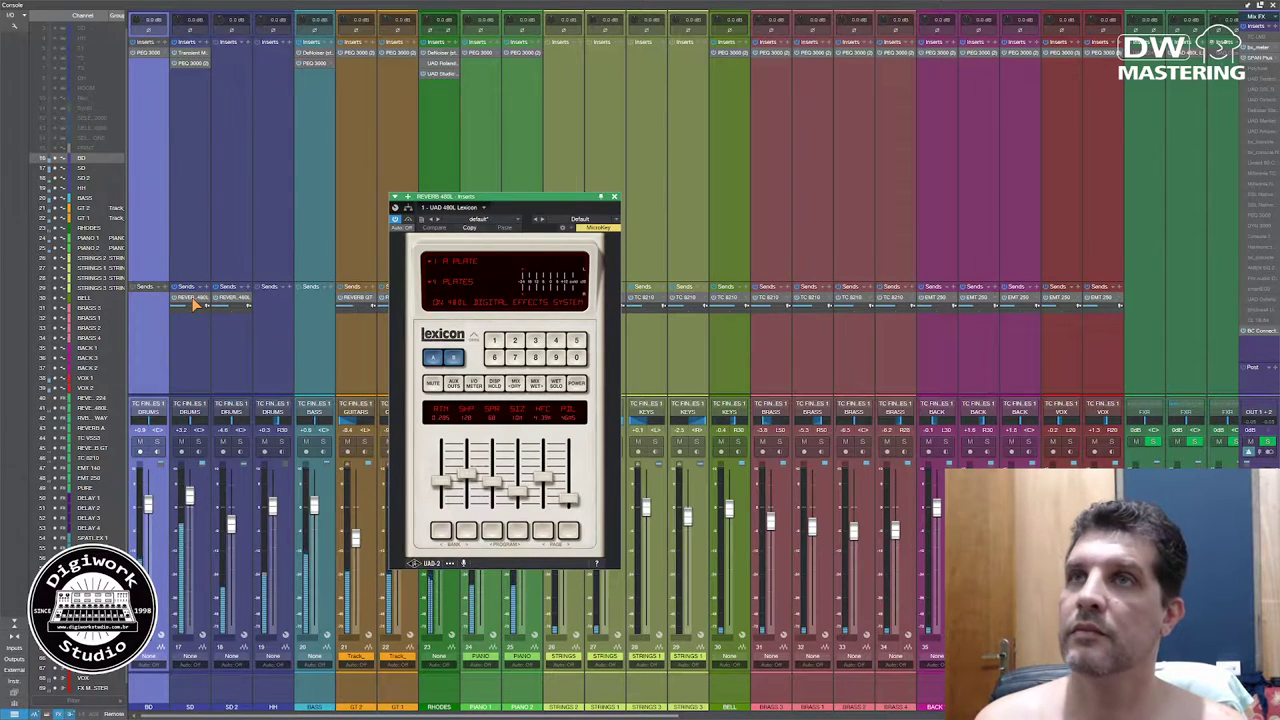
left_click(615, 197)
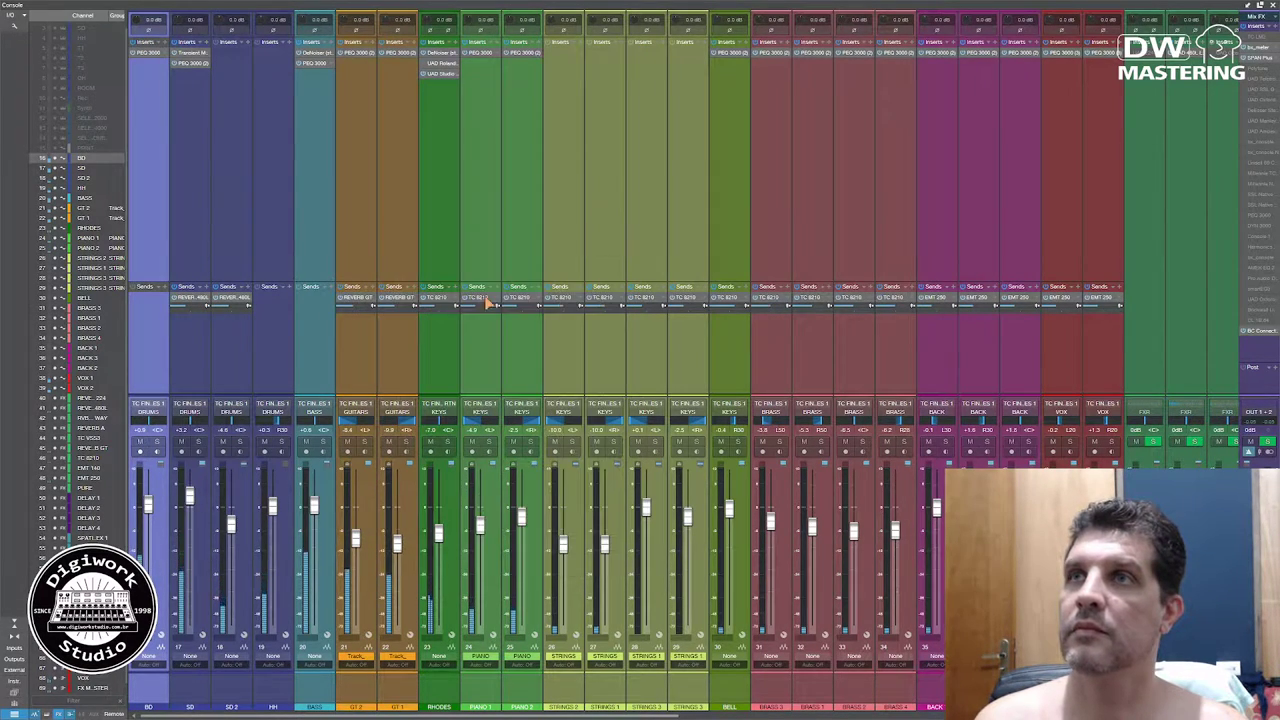
left_click(358, 304)
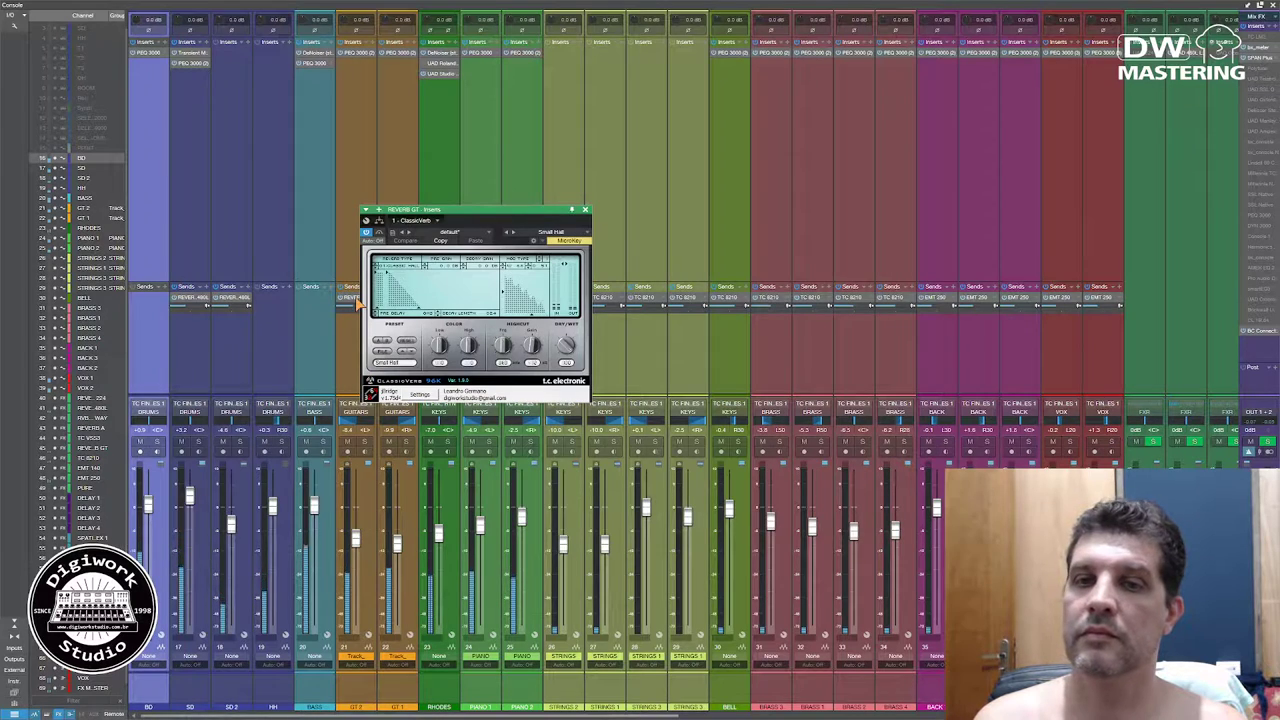
left_click(586, 210)
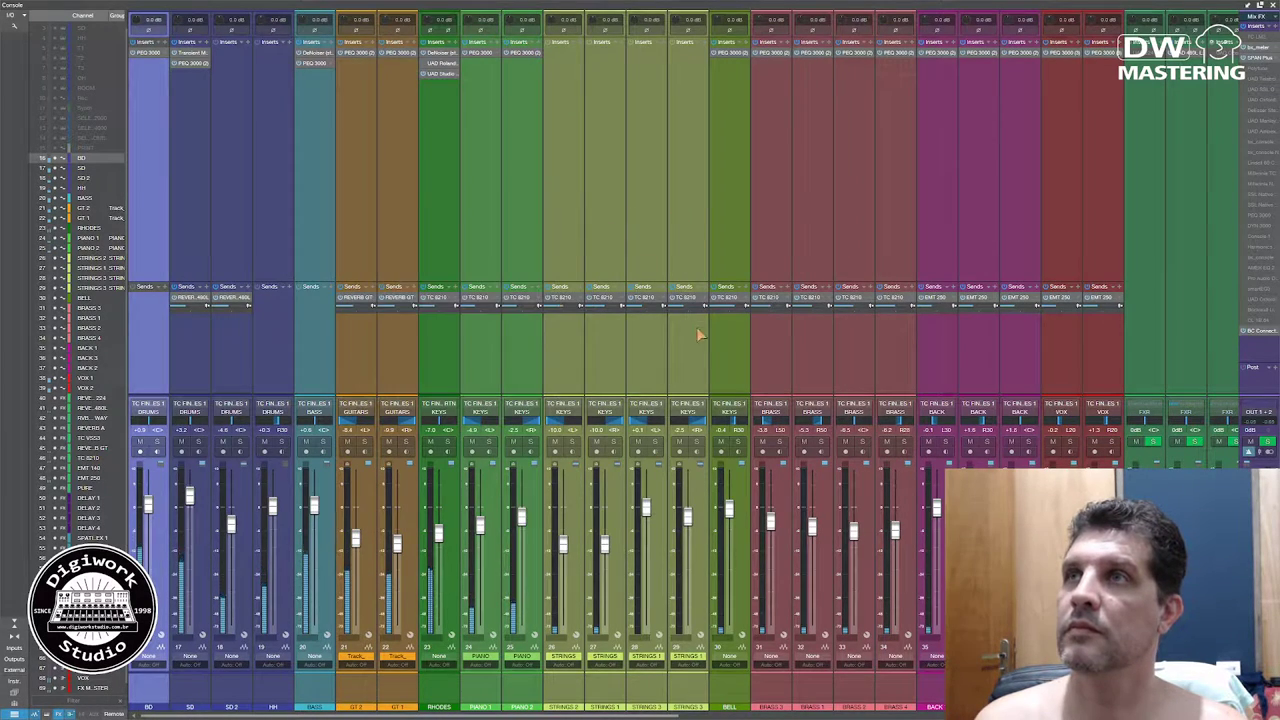
left_click(566, 302)
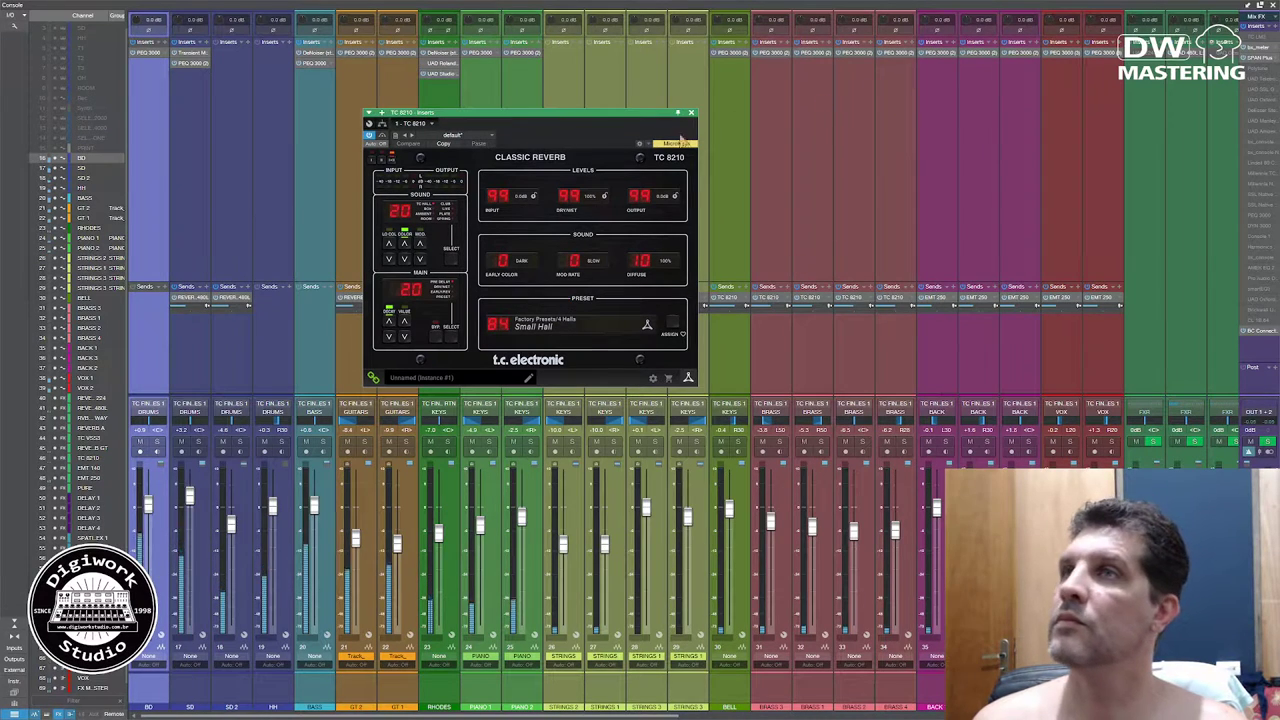
left_click(693, 113)
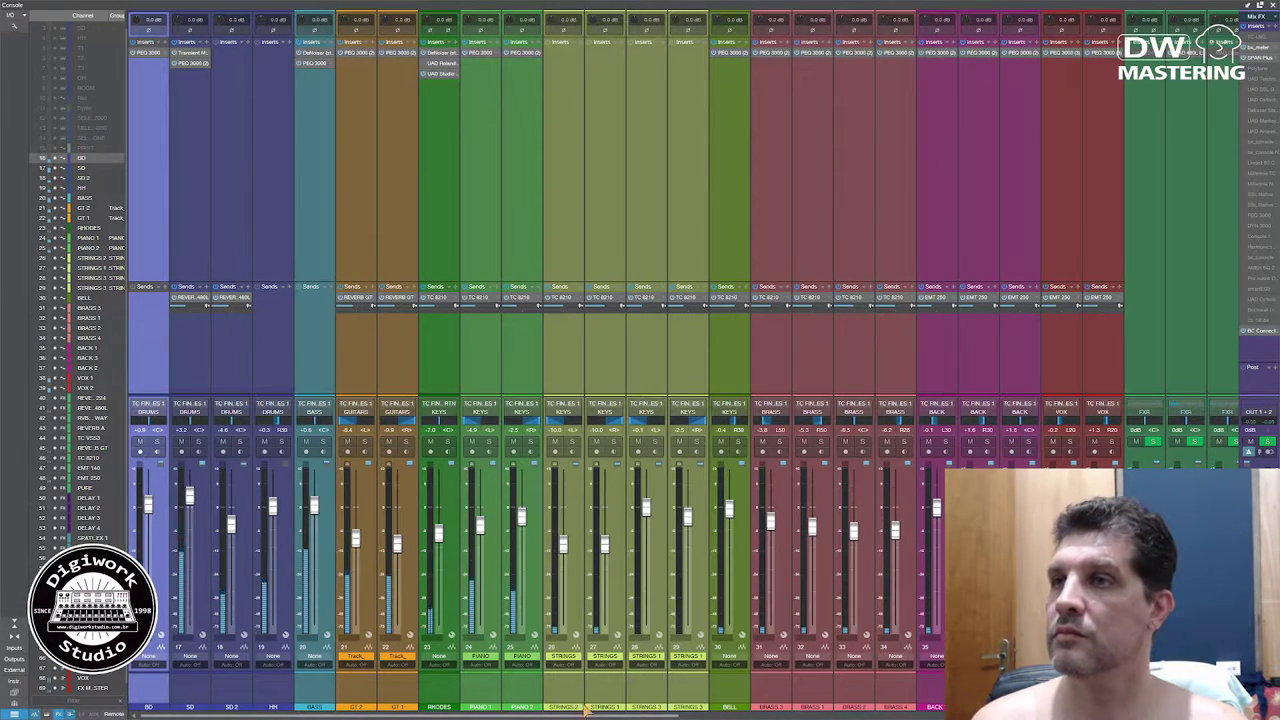
Look over the effect and group buses, and inspect the UAD Studer A800 tape insert on the DRUMS bus
scroll(597, 716, "right", 10)
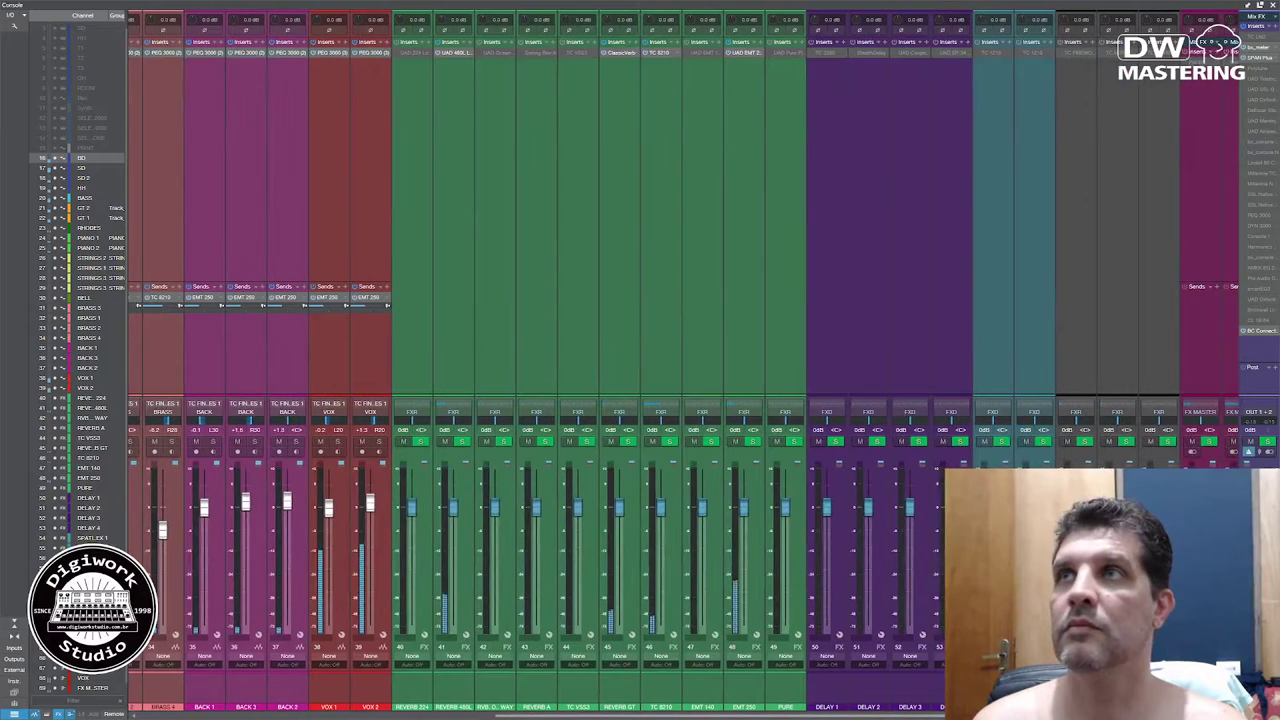
scroll(597, 716, "right", 5)
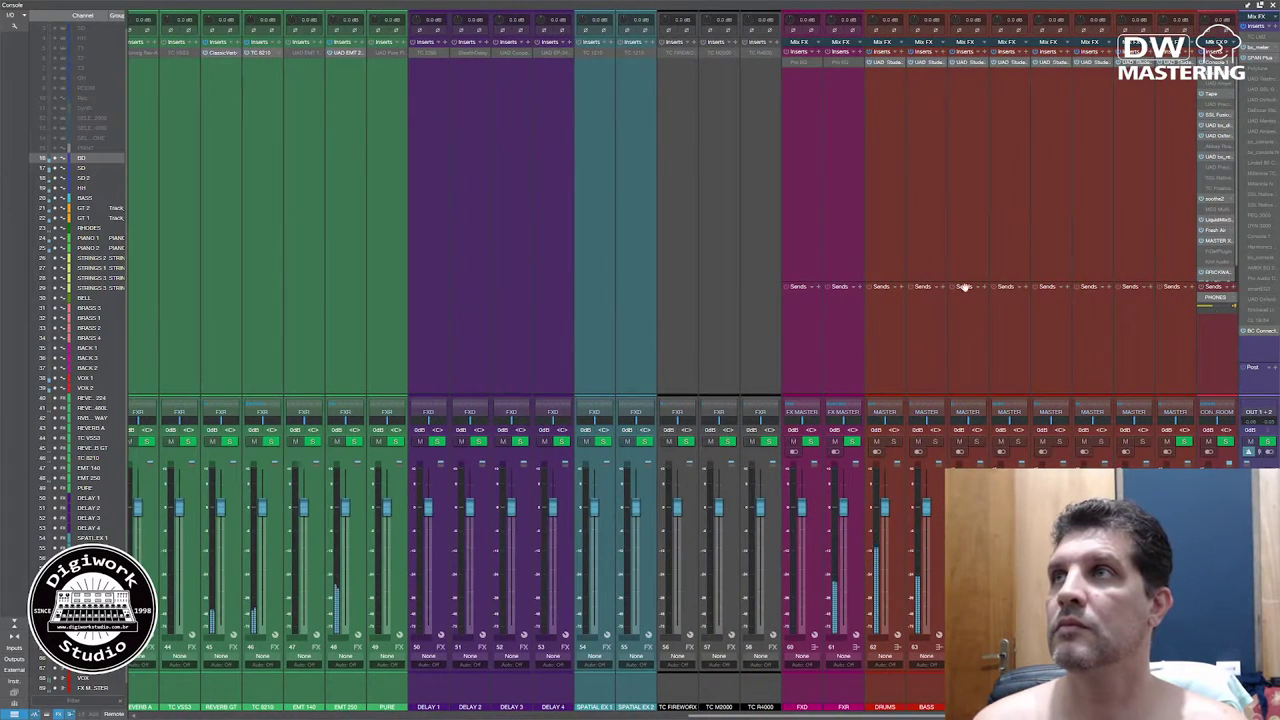
left_click(886, 63)
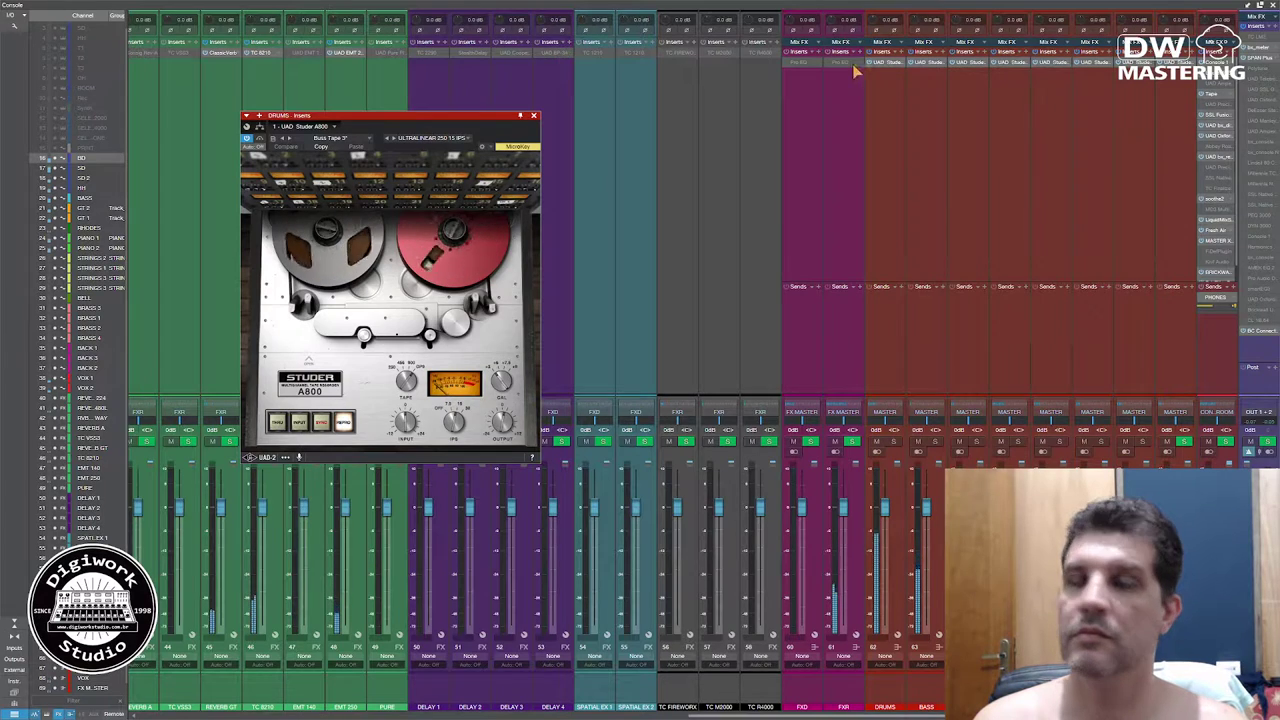
left_click(533, 116)
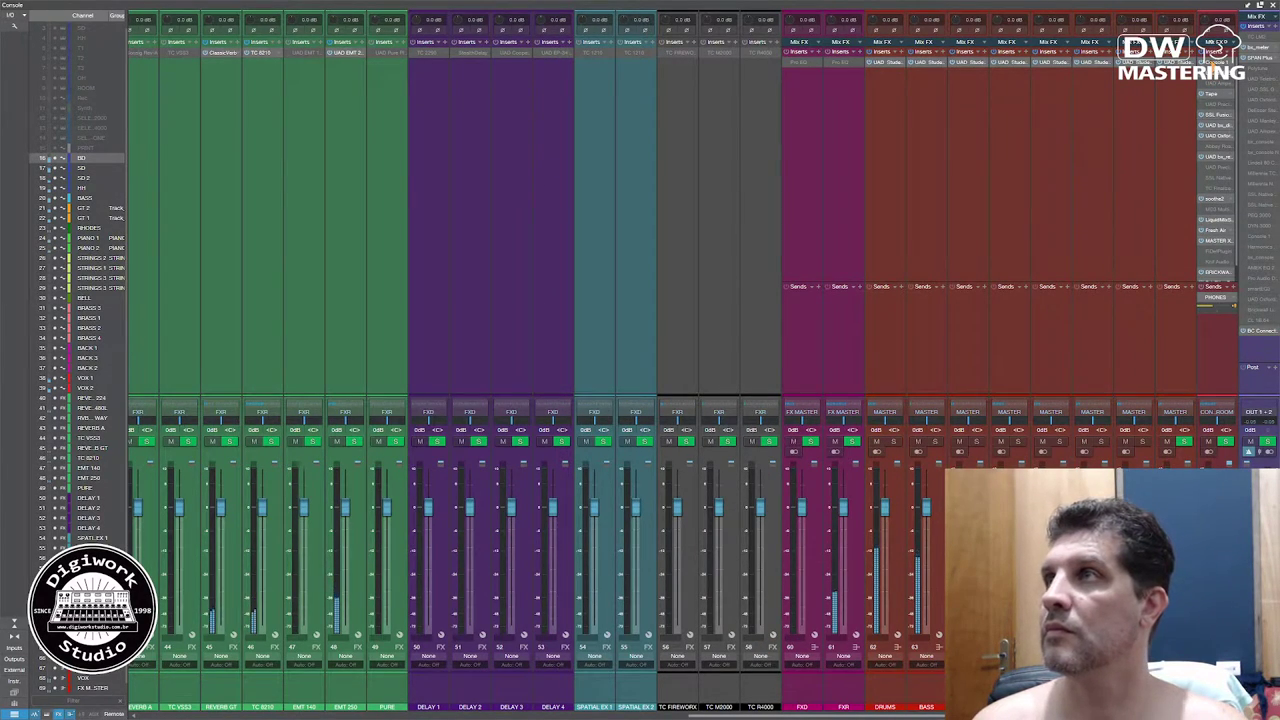
Inspect the Console 1, LiquidMixStereo.64, Tape and SSL Fusion Stereo Image inserts on the MASTER bus
left_click(1216, 46)
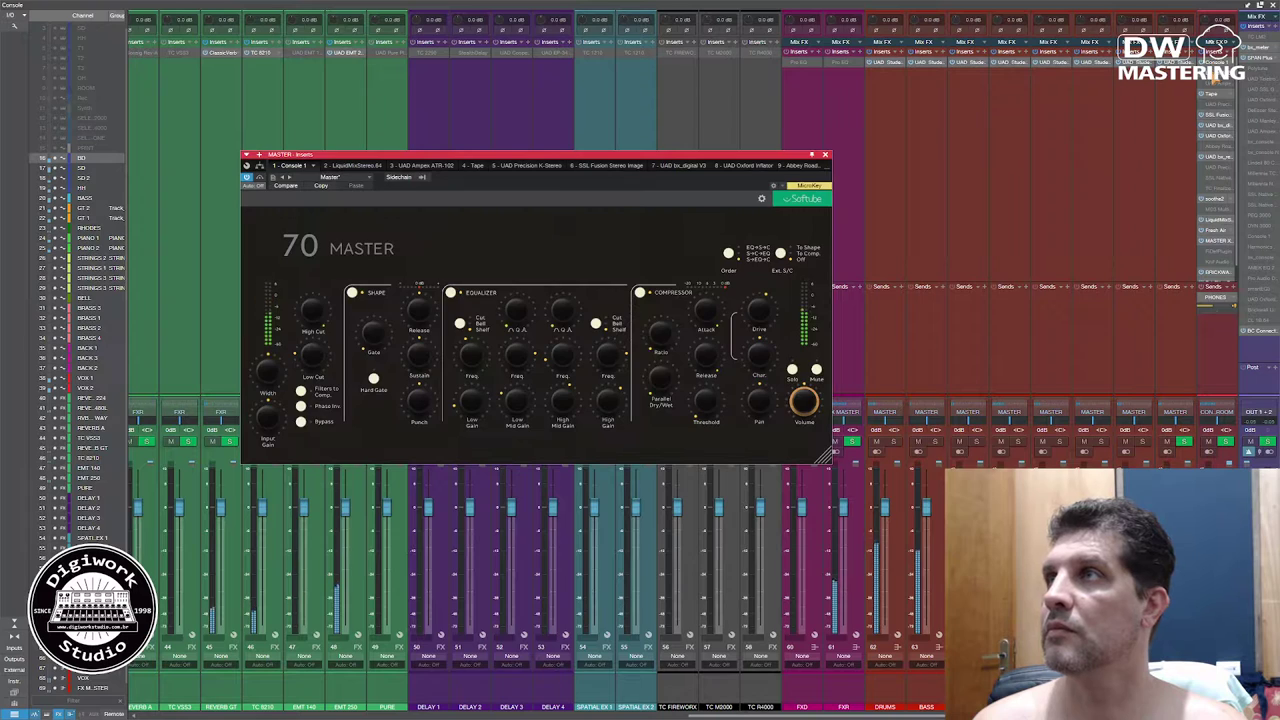
left_click(1220, 88)
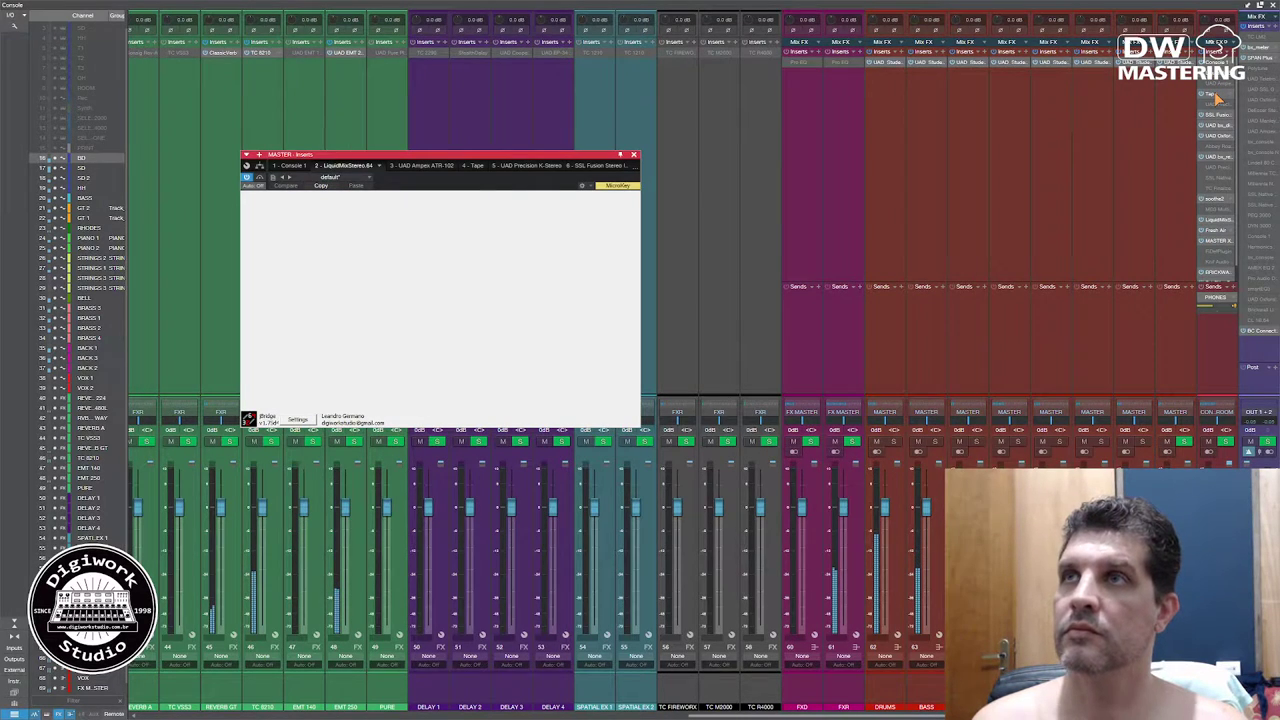
left_click(1214, 94)
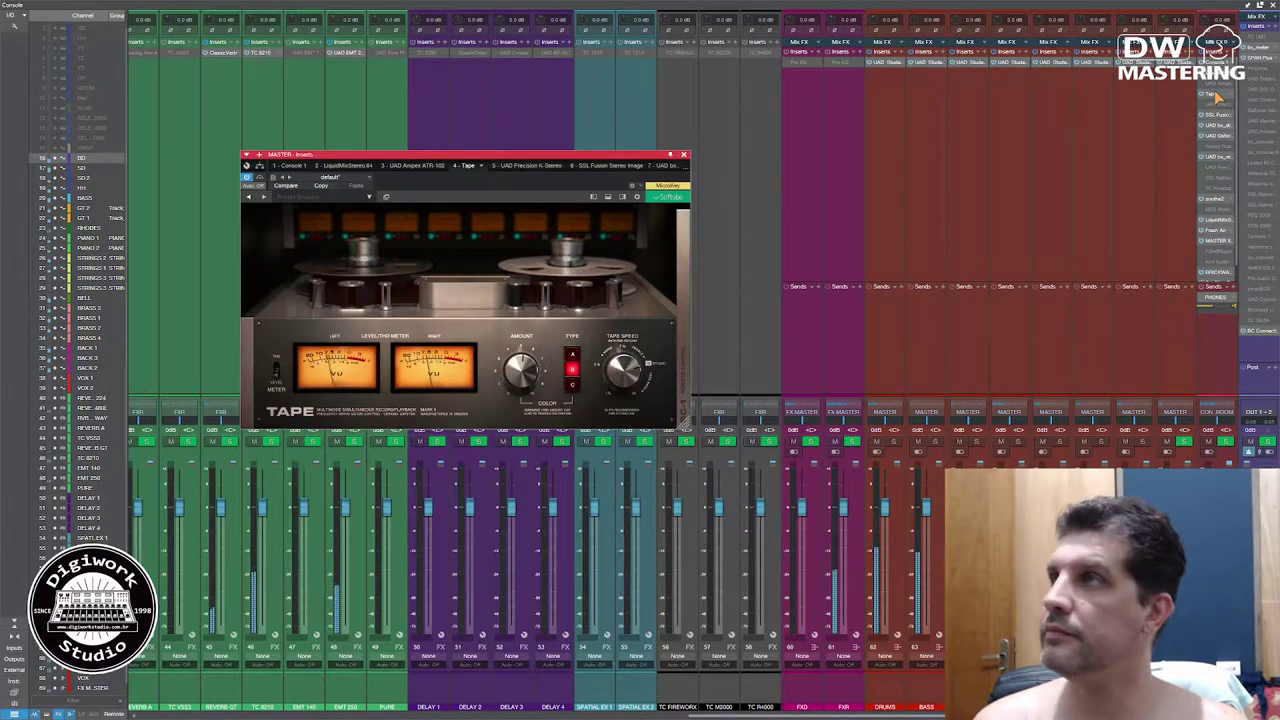
left_click(1218, 116)
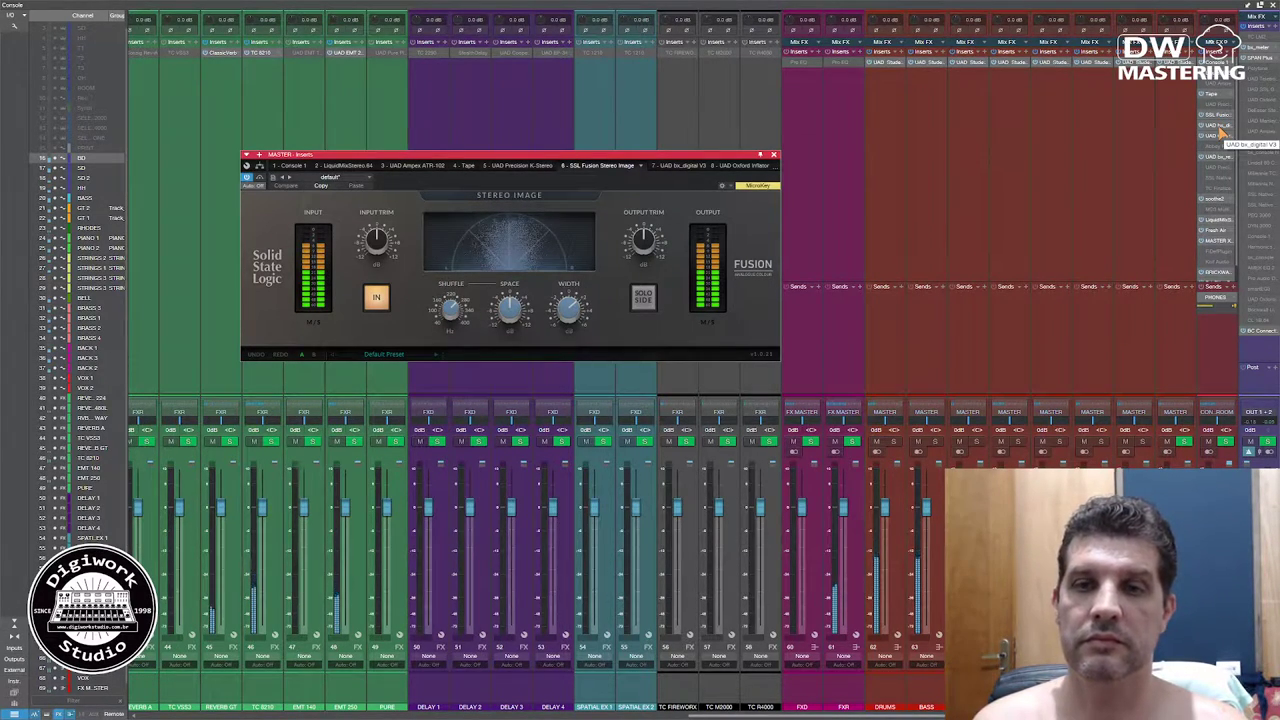
Inspect the UAD bx_digital V3, UAD Oxford Inflator, UAD bx_refinement and soothe2 inserts on the MASTER bus
left_click(1219, 133)
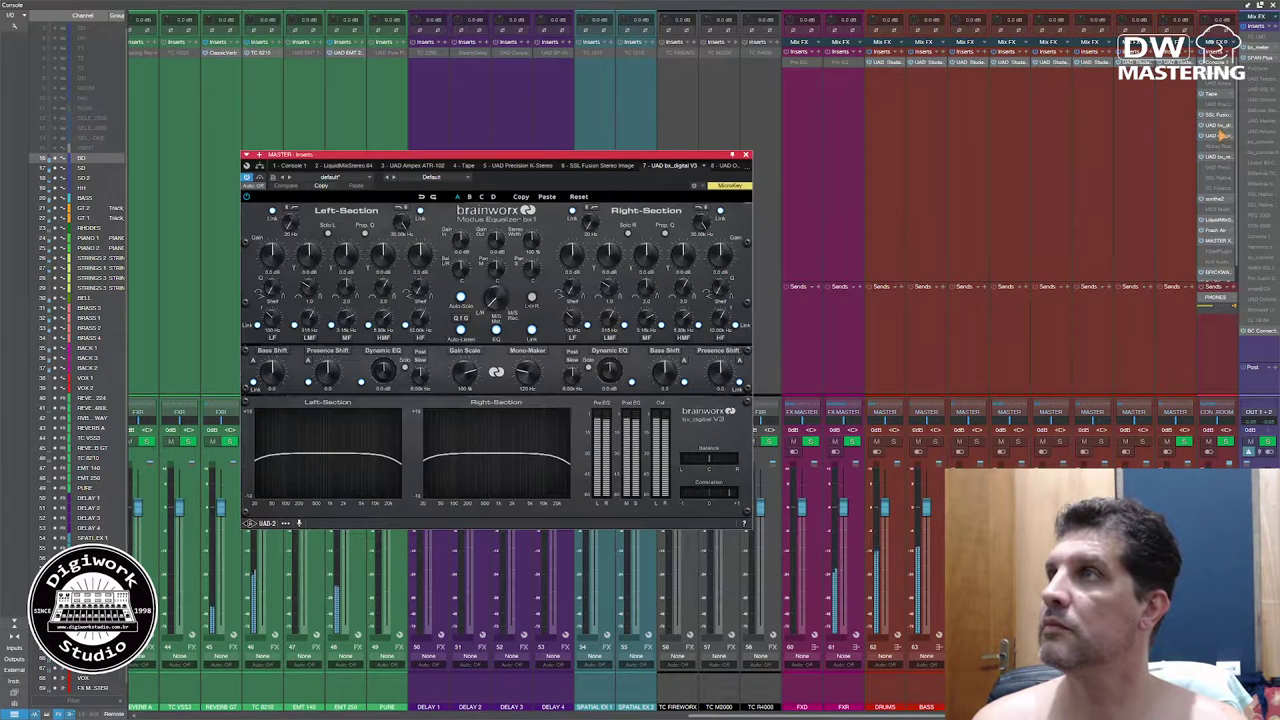
left_click(1220, 144)
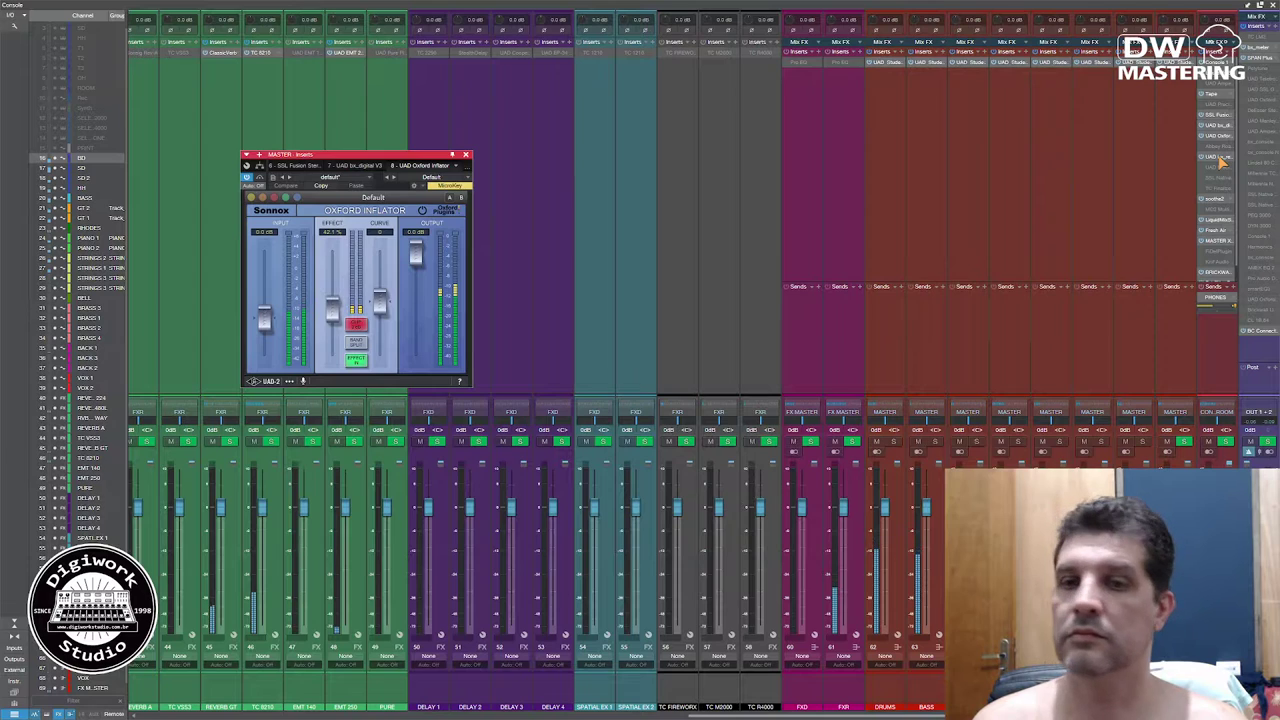
left_click(1220, 158)
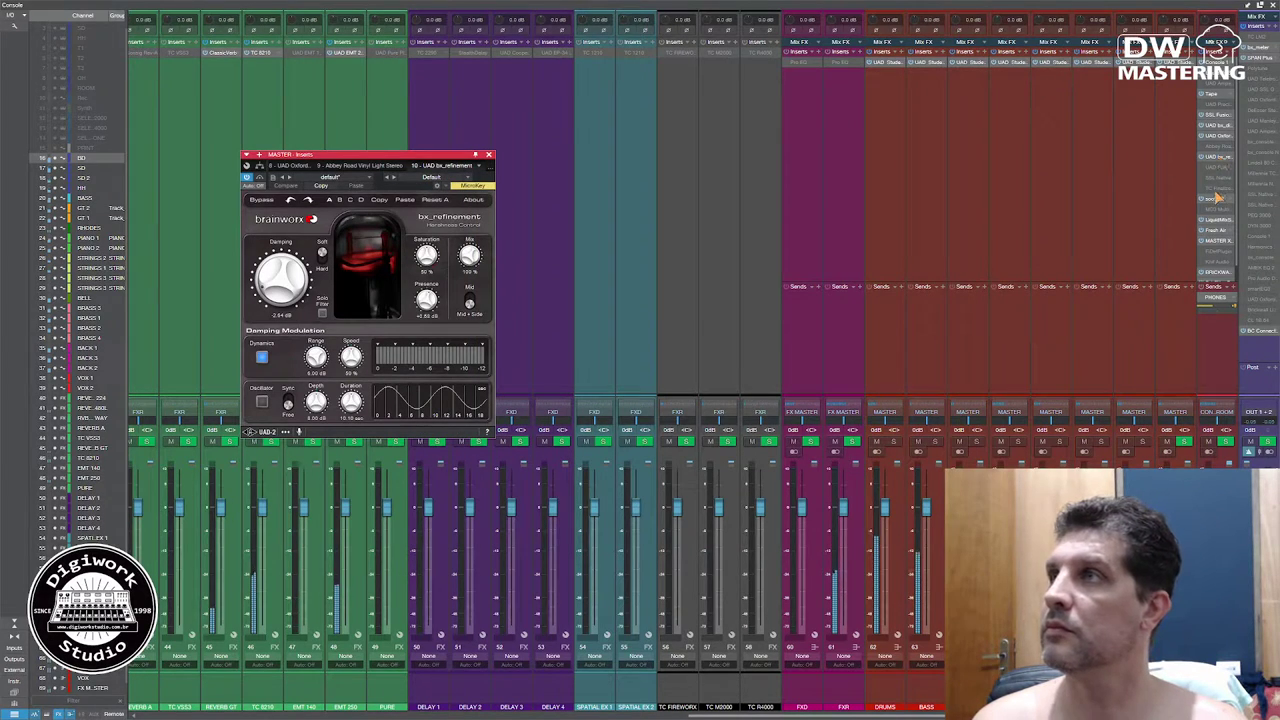
left_click(1216, 201)
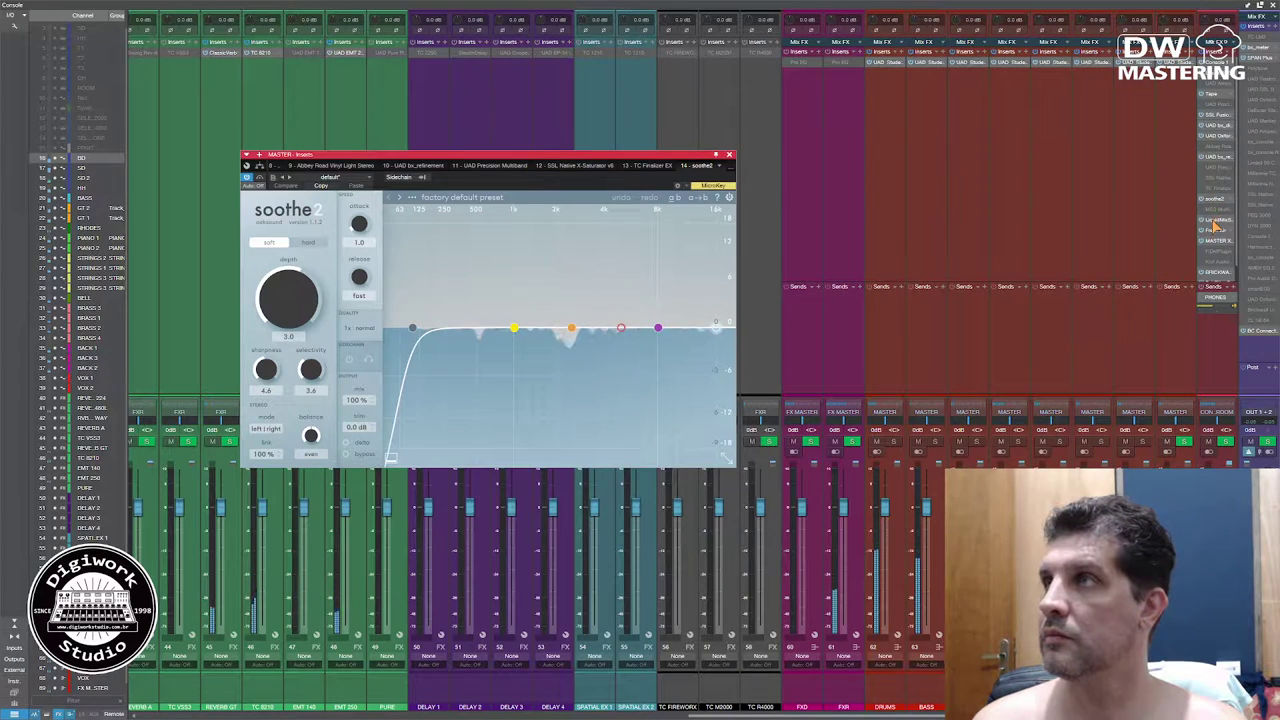
Inspect the second LiquidMixStereo.64, Fresh Air and MASTER X HD inserts on the MASTER bus, and close the plug-in window
left_click(1214, 226)
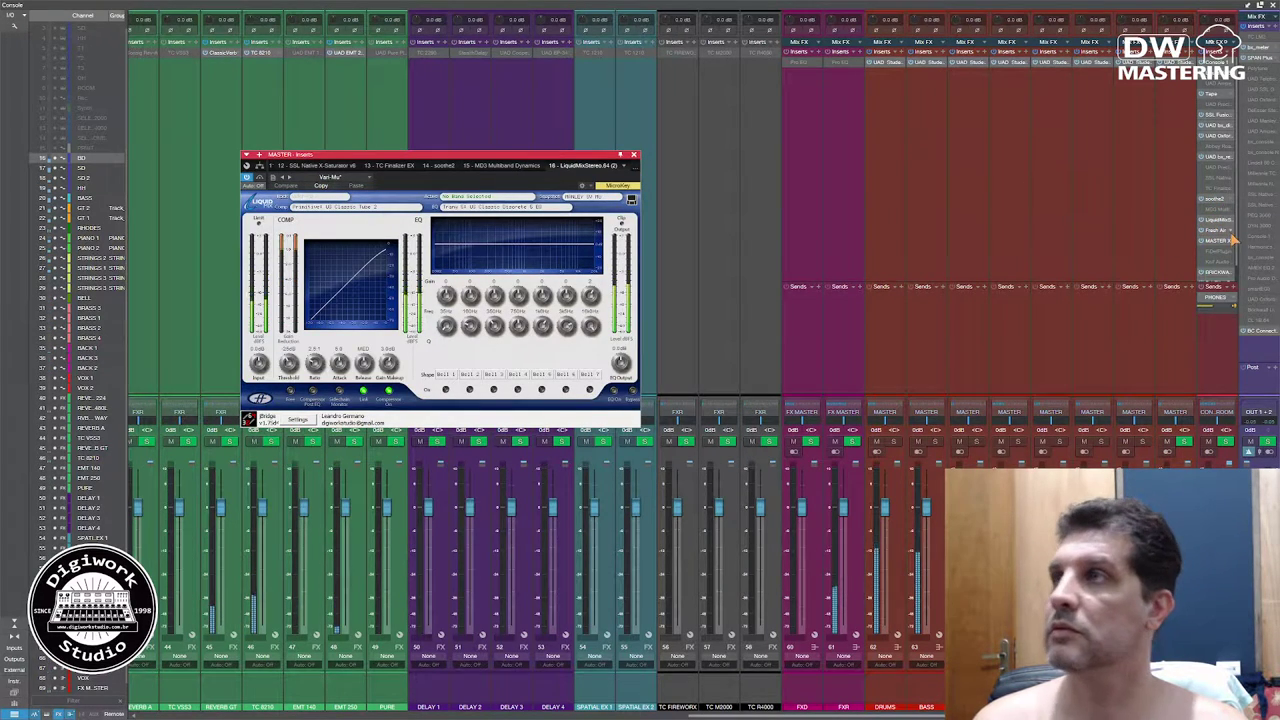
left_click(1217, 231)
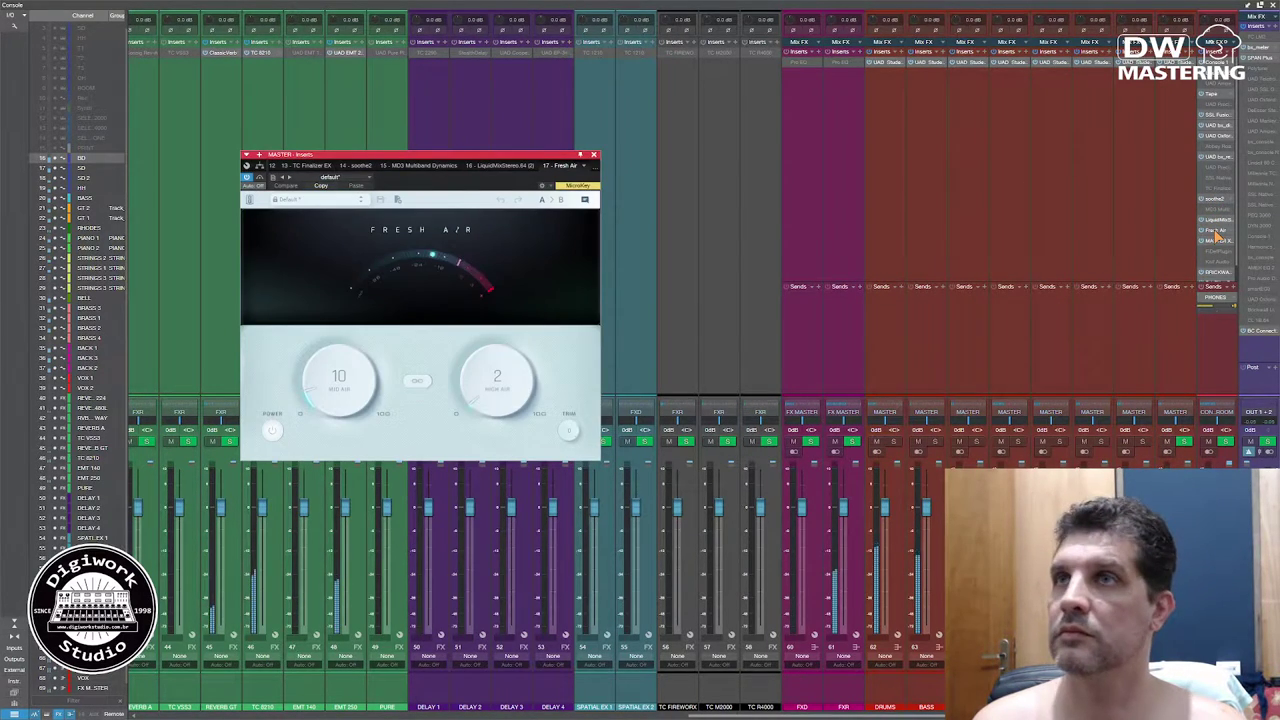
left_click(1219, 242)
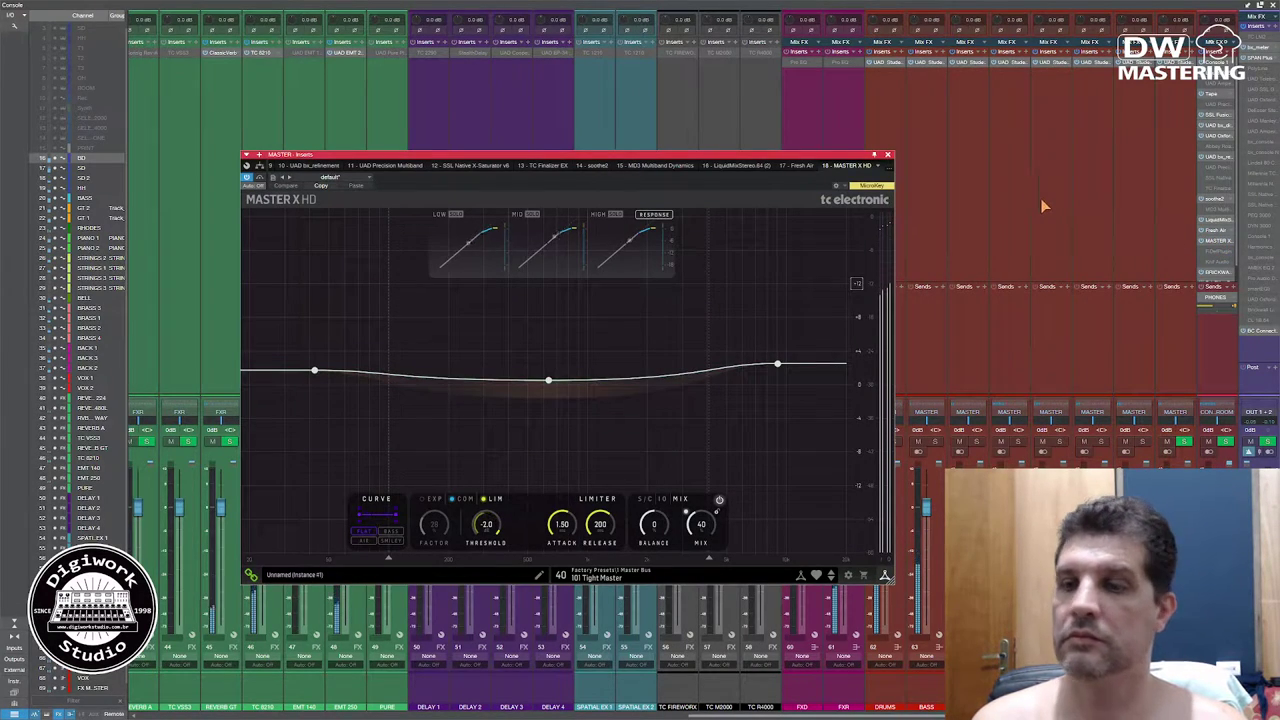
left_click(887, 155)
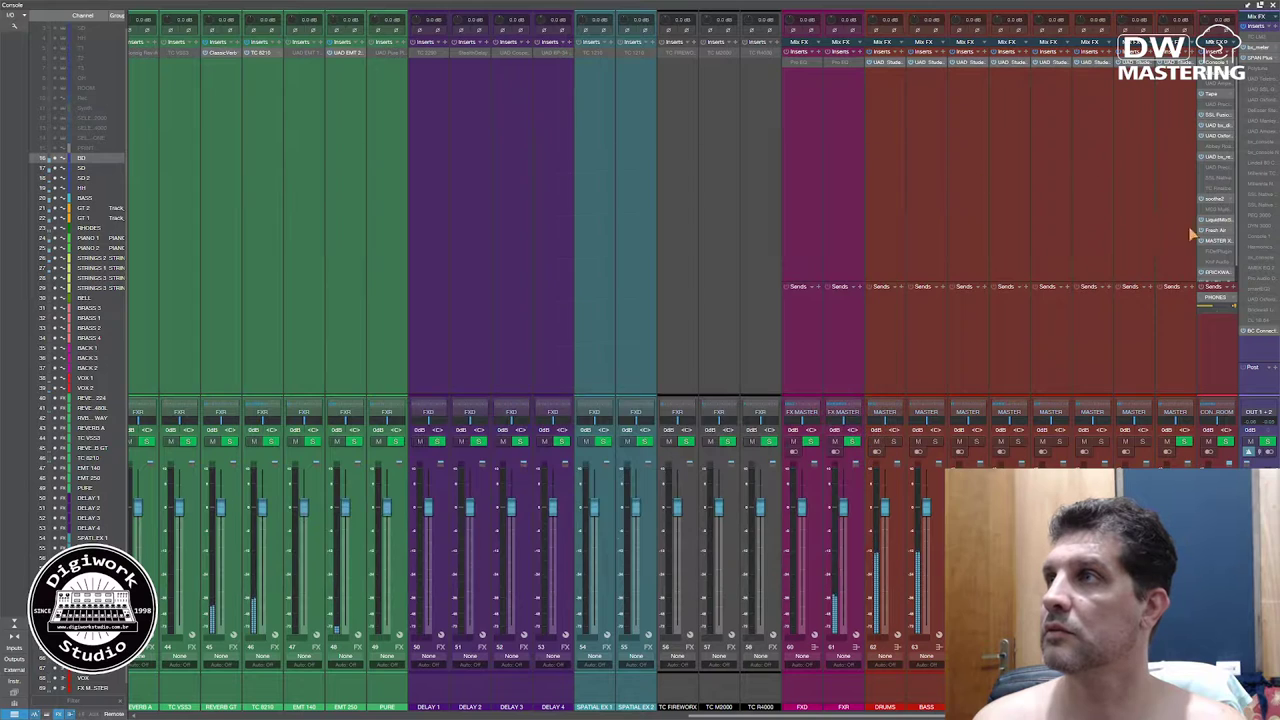
Inspect the BRICKWALL HD and FabFilter Pro-L 2 limiters on the MASTER bus, and close the plug-in window
left_click(1212, 257)
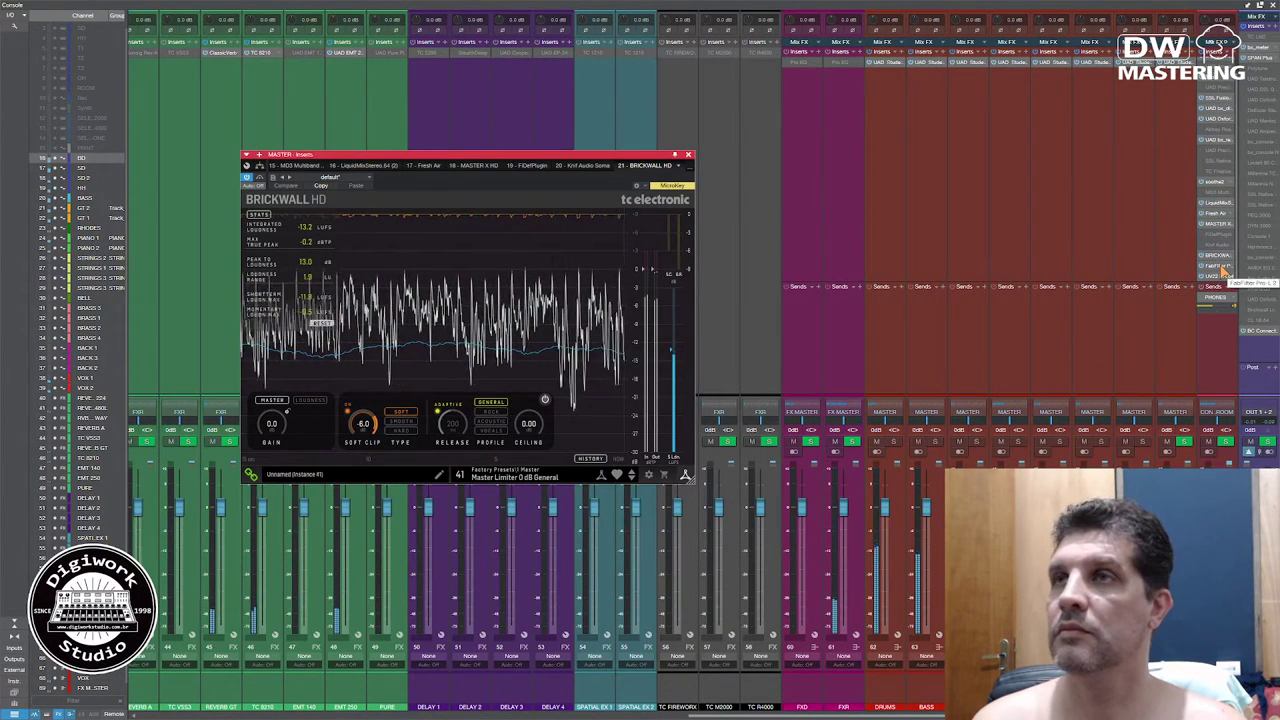
left_click(1220, 267)
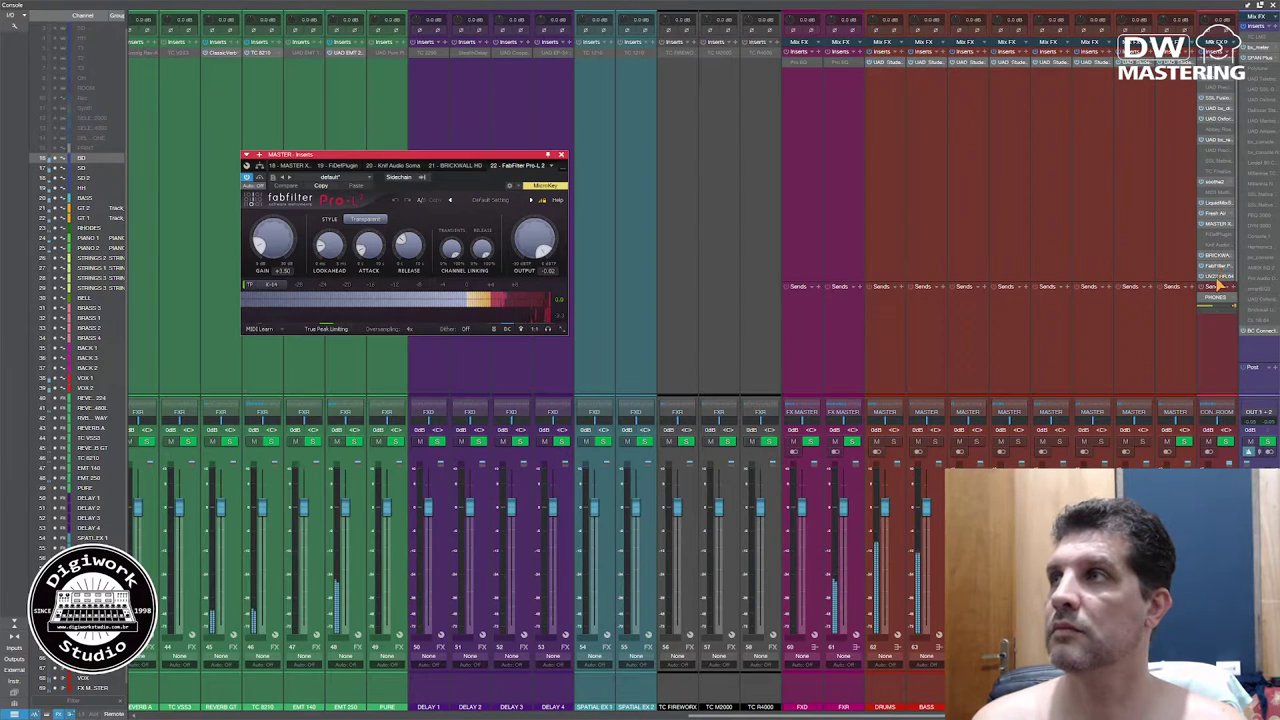
left_click(562, 155)
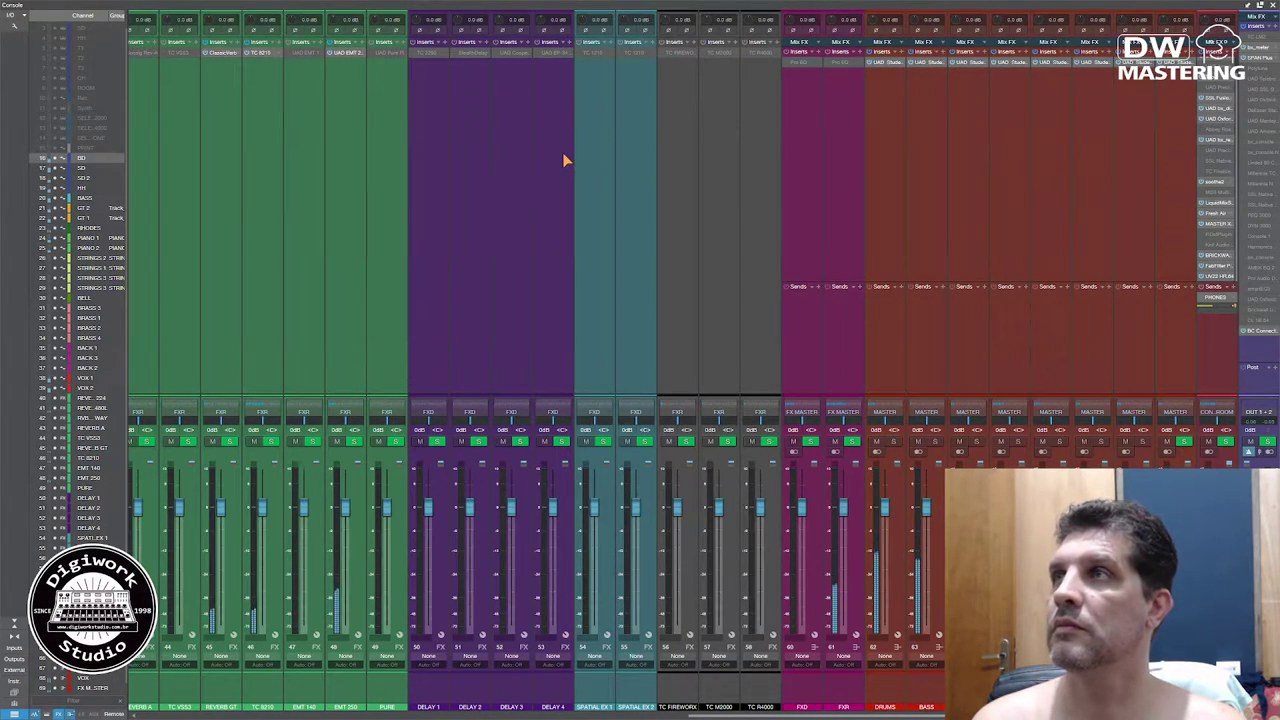
Inspect the bx_meter levels on the CONTROL ROOM inserts during playback, and close the plug-in window
left_click(1262, 50)
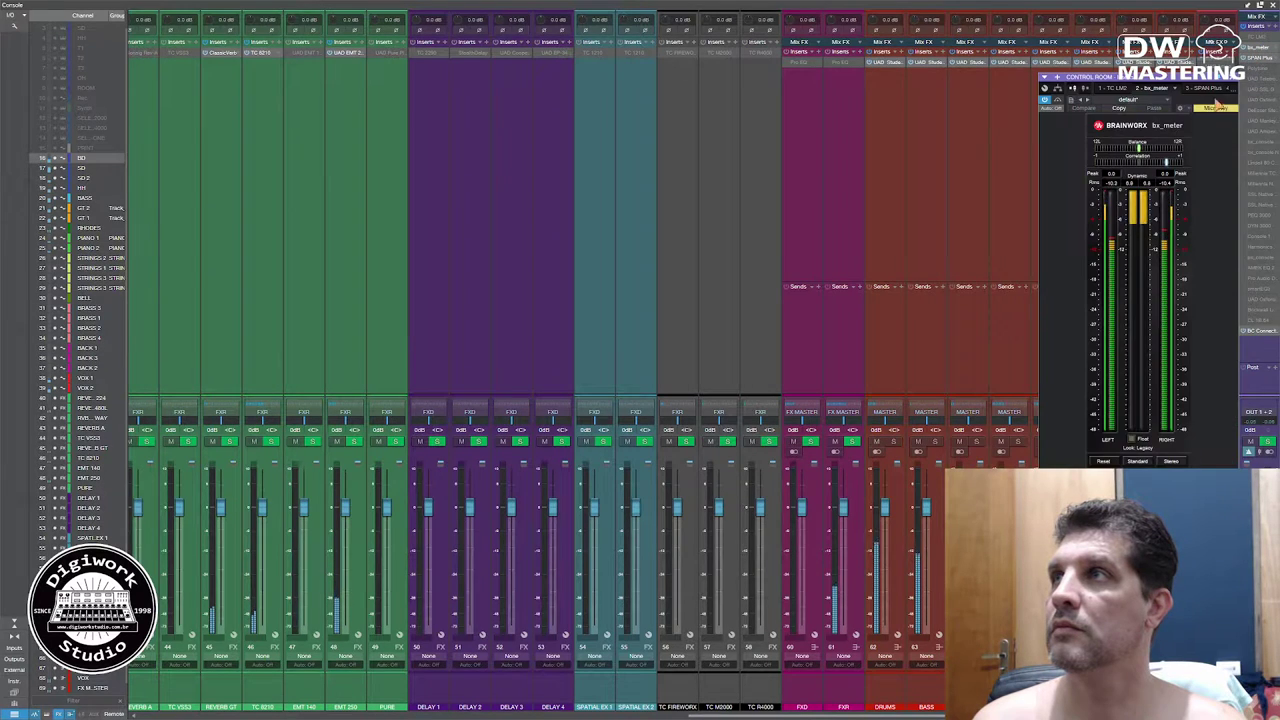
left_click_drag(1170, 86, 690, 90)
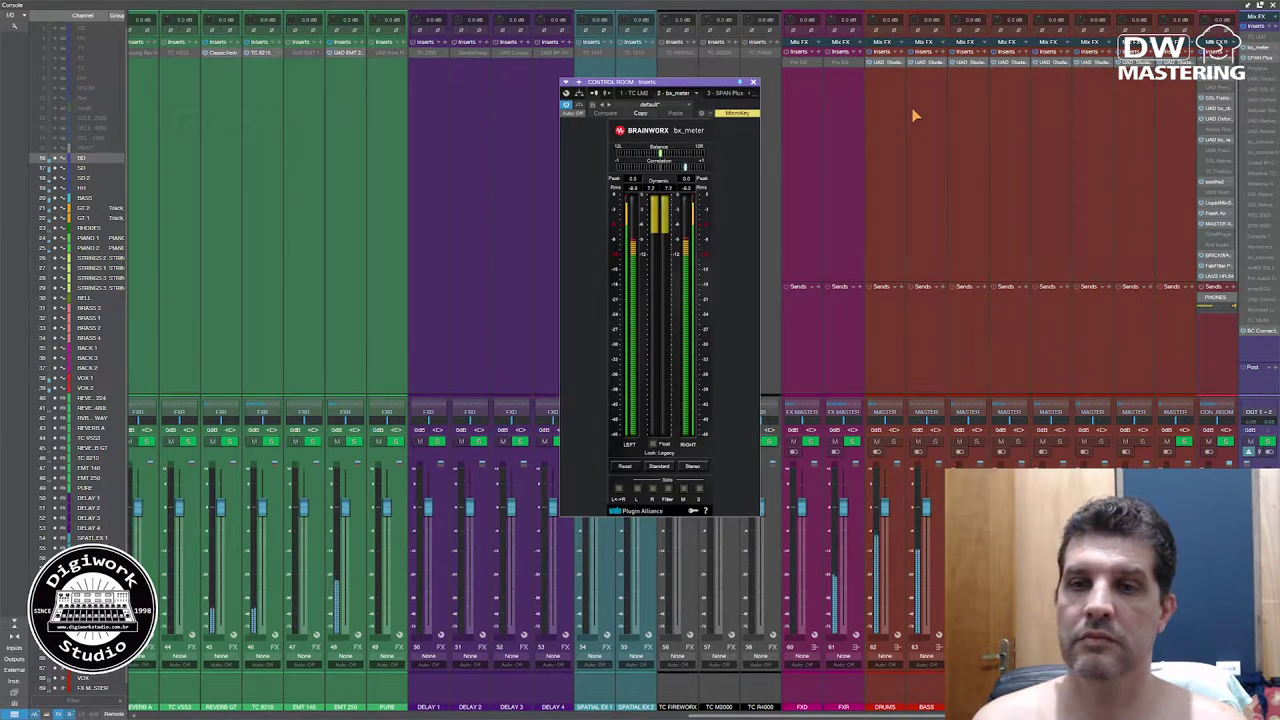
left_click(753, 82)
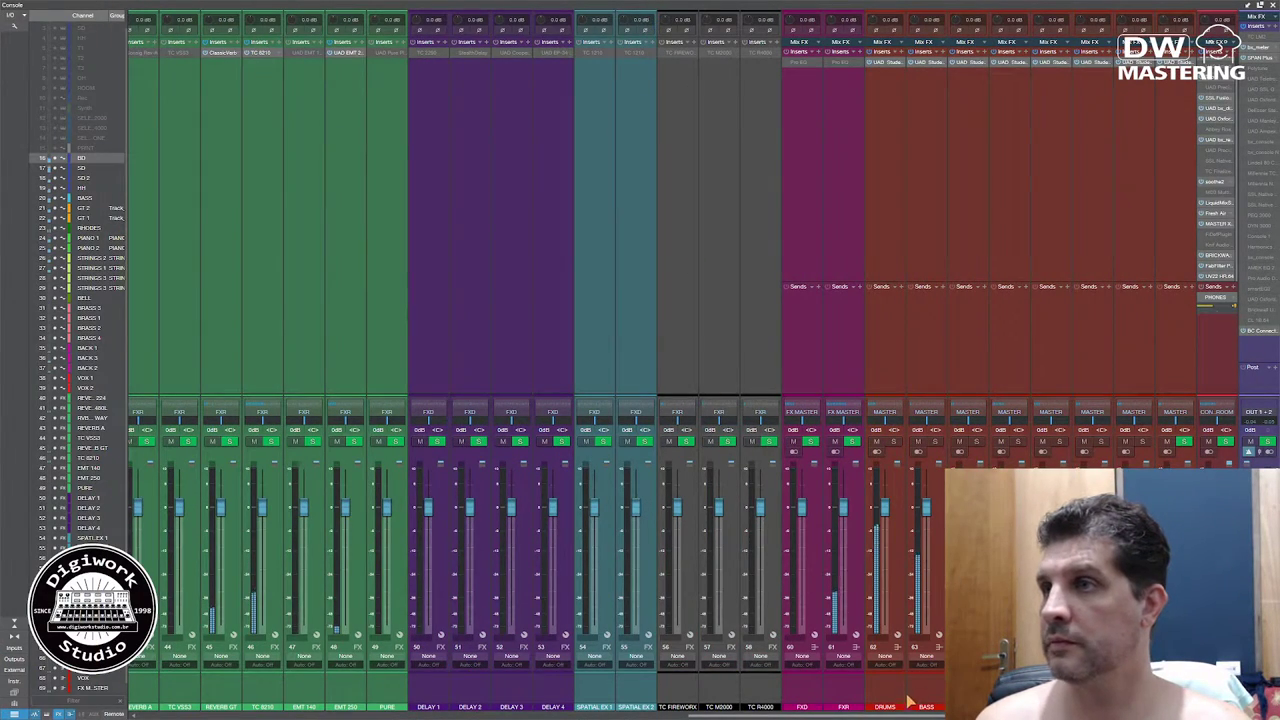
Review the source channels from BD through VOX 2 in the console, and glance at the song arrangement
left_click_drag(600, 716, 348, 716)
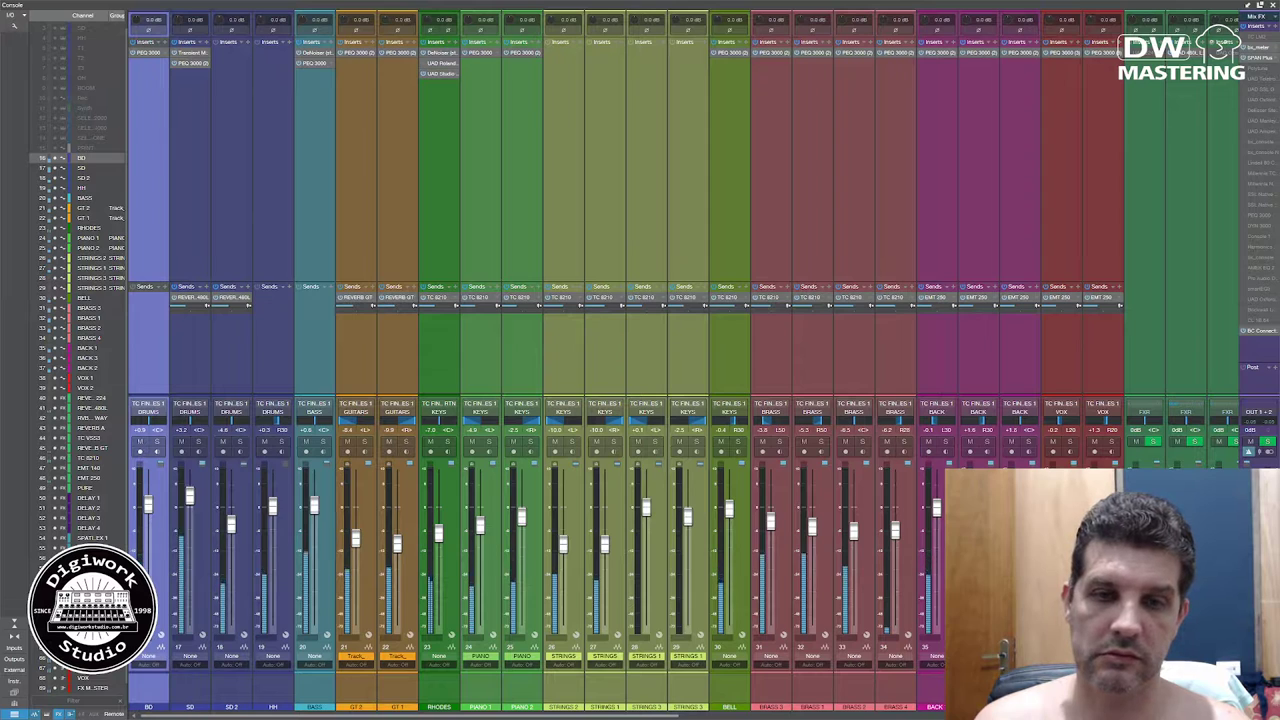
key("F3")
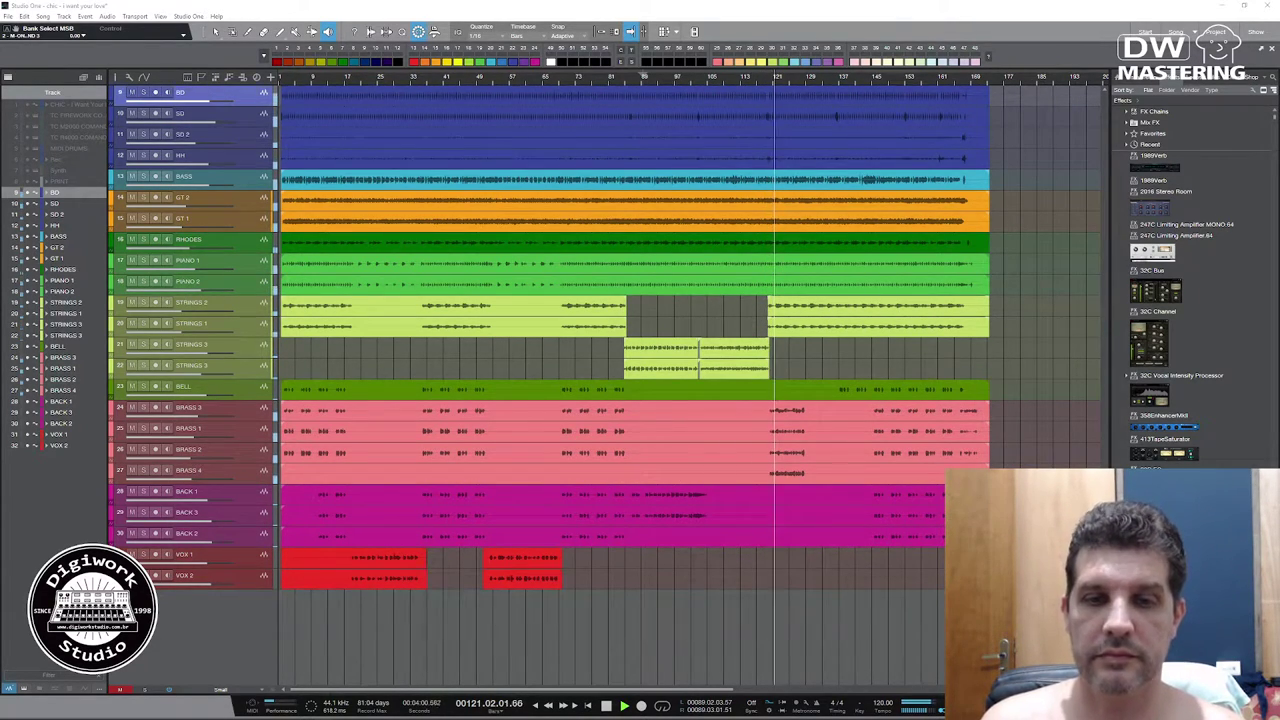
key("F3")
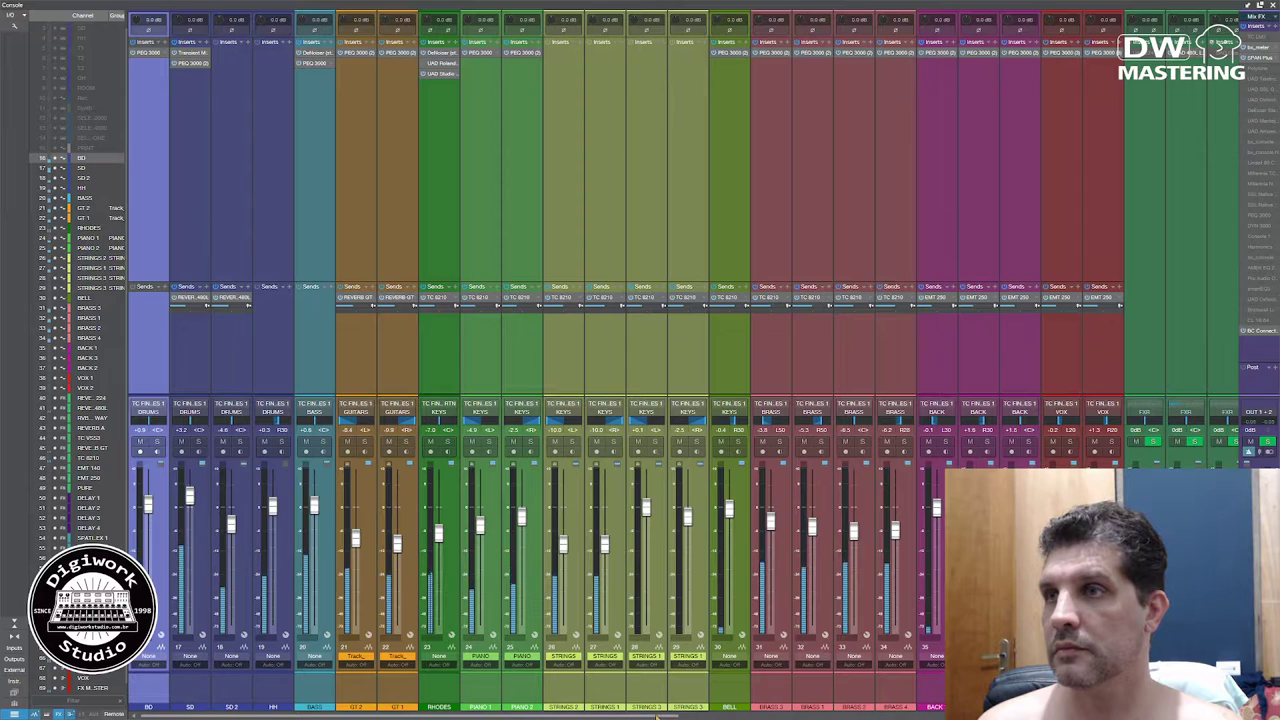
scroll(657, 716, "right", 5)
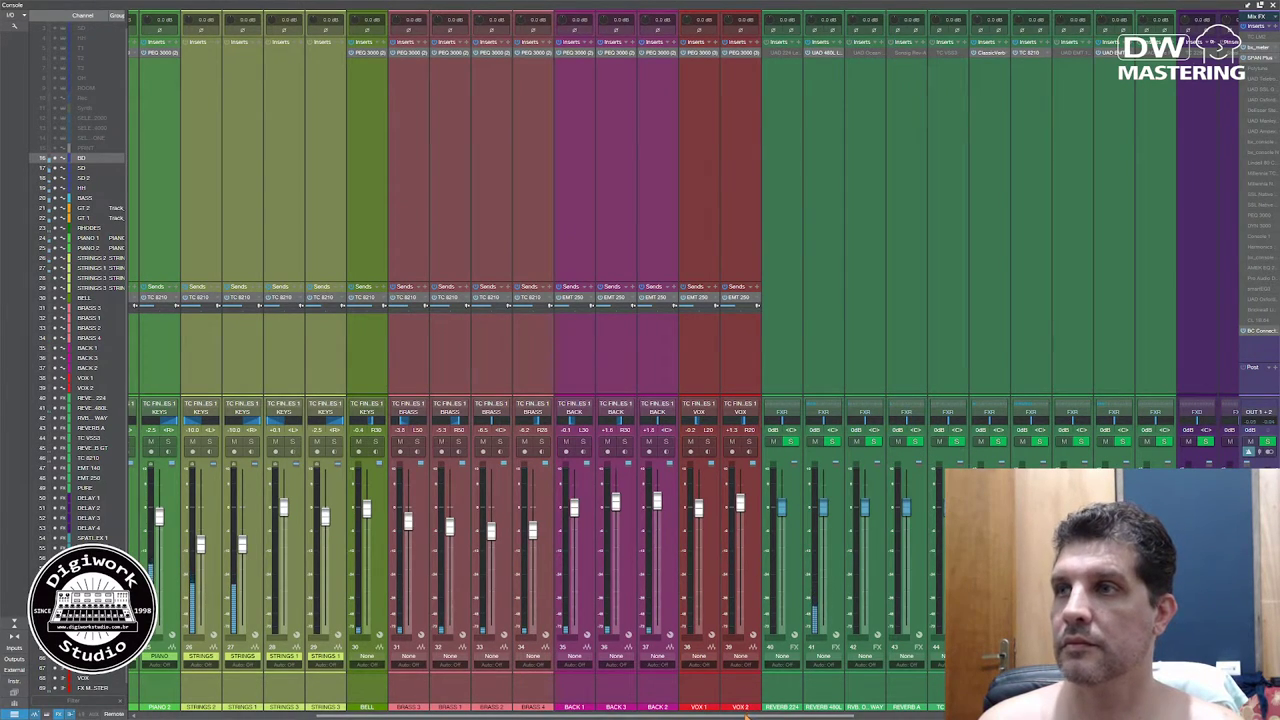
left_click_drag(745, 714, 430, 714)
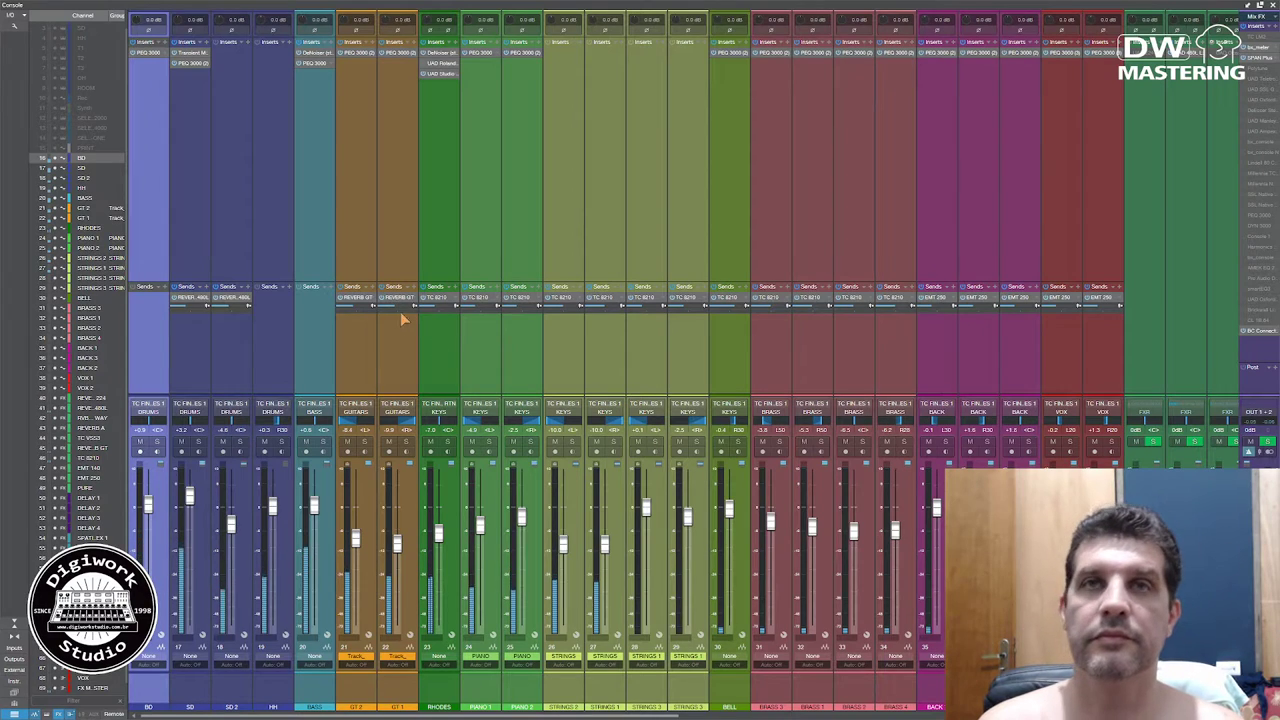
Look over the reverb, delay and bus channels, check the control room's bx_meter again, and close it
scroll(403, 318, "right", 10)
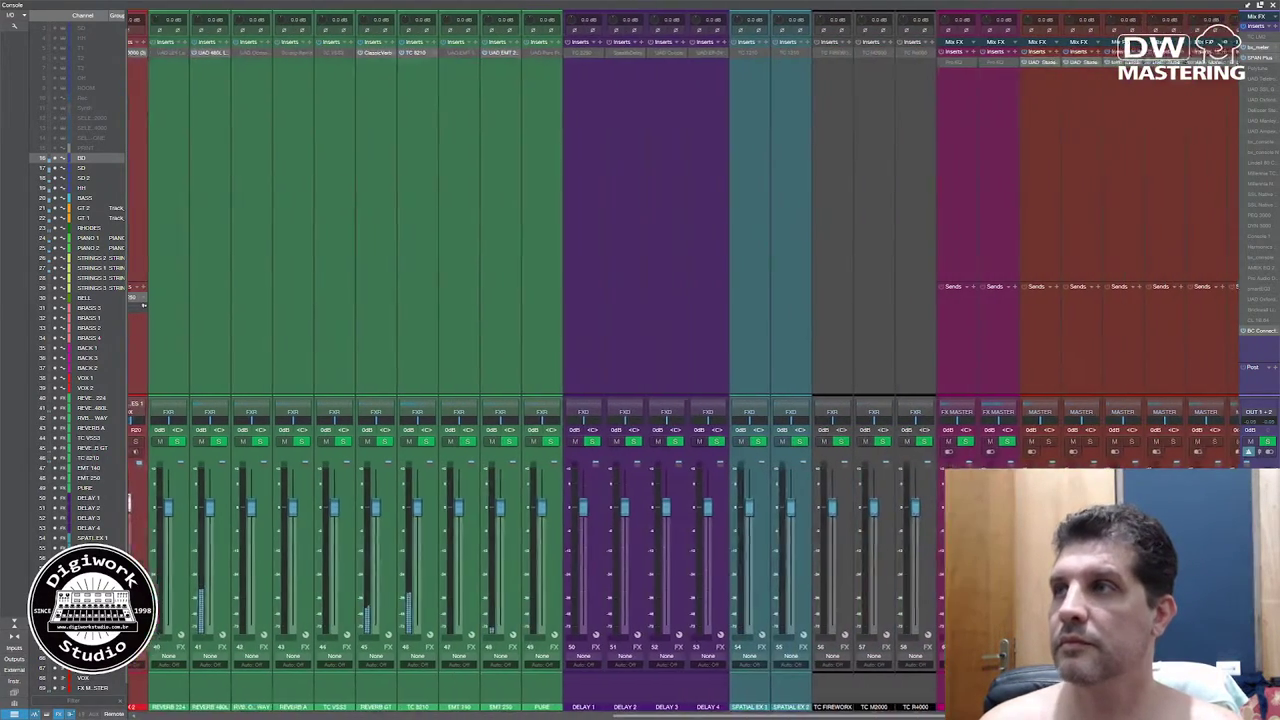
scroll(684, 363, "right", 4)
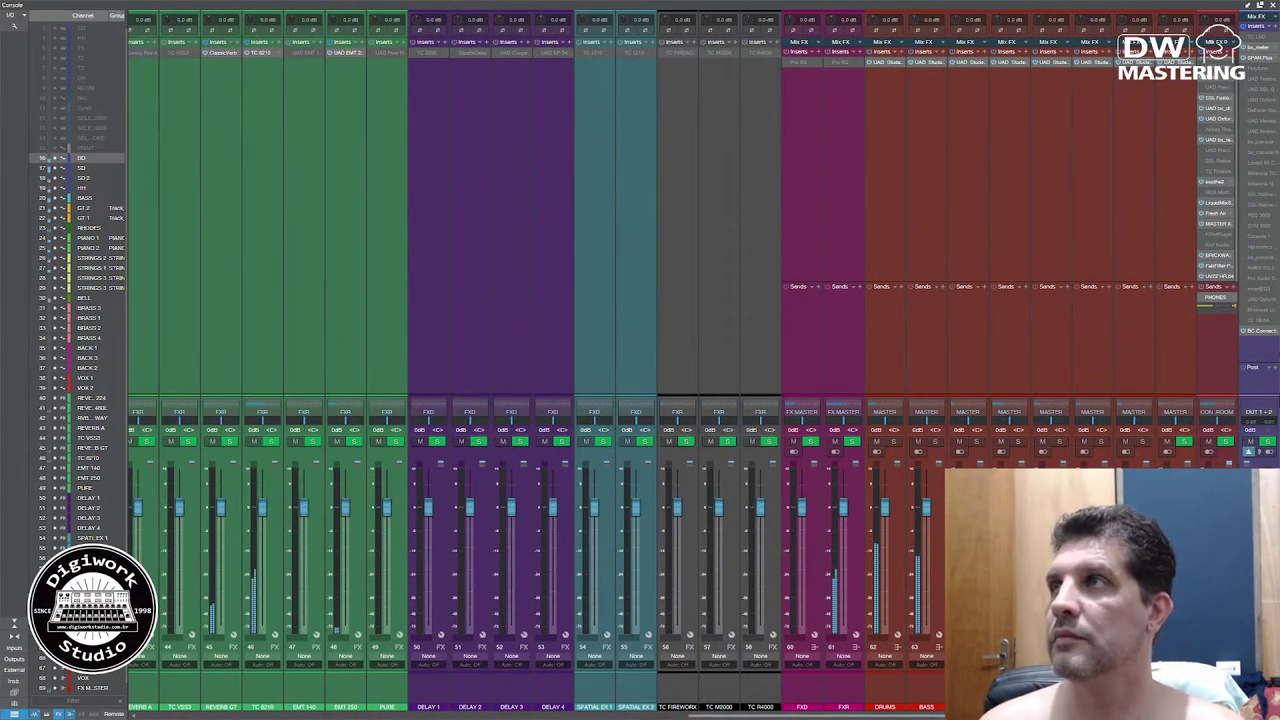
left_click(1258, 52)
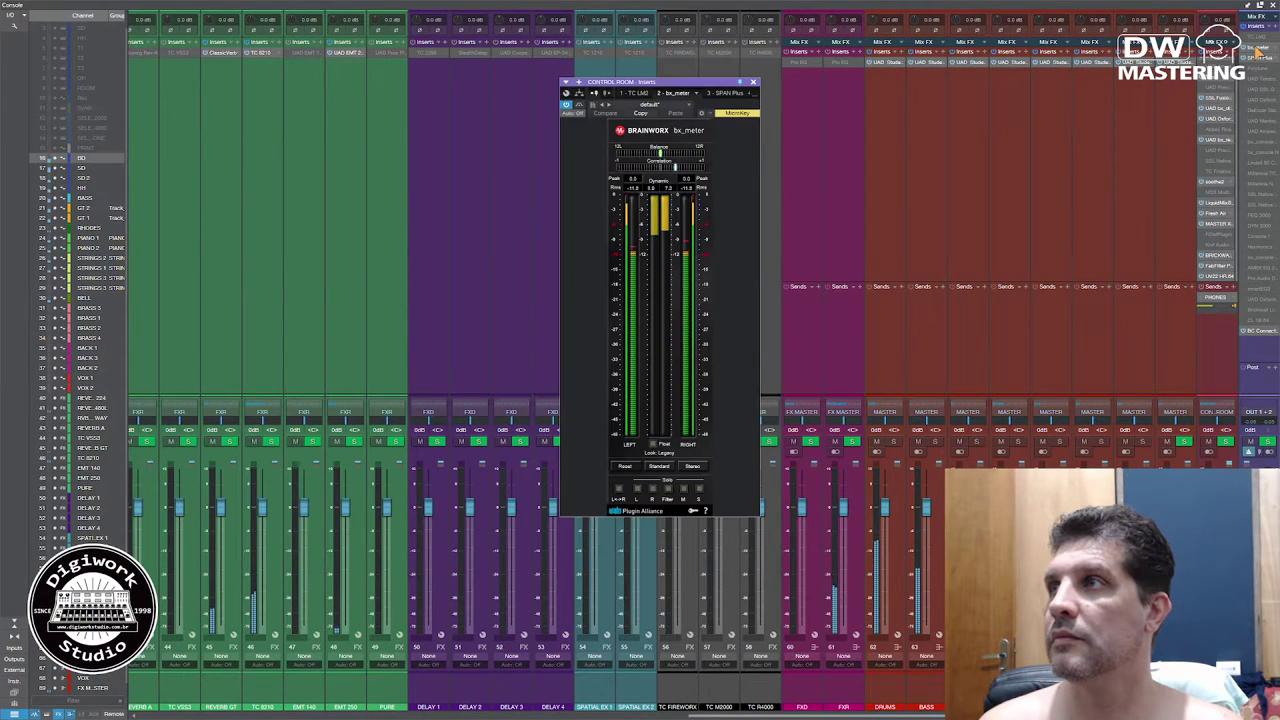
left_click_drag(733, 78, 761, 68)
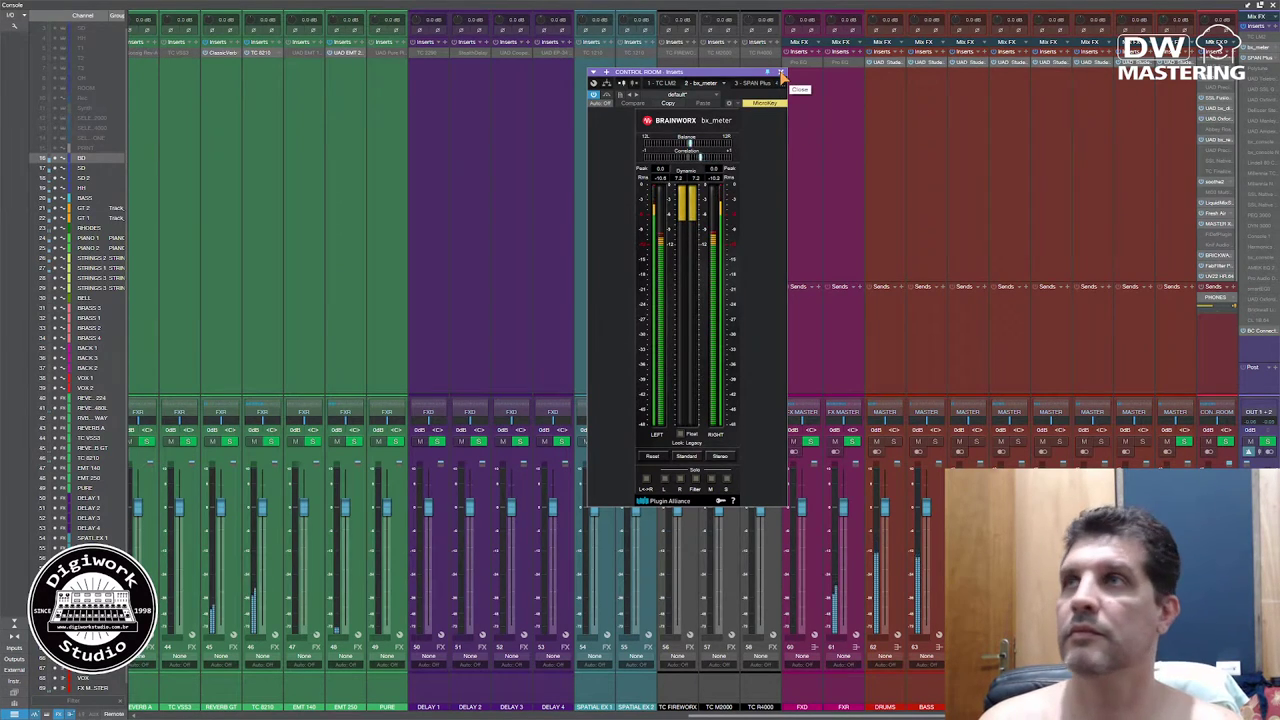
left_click(781, 73)
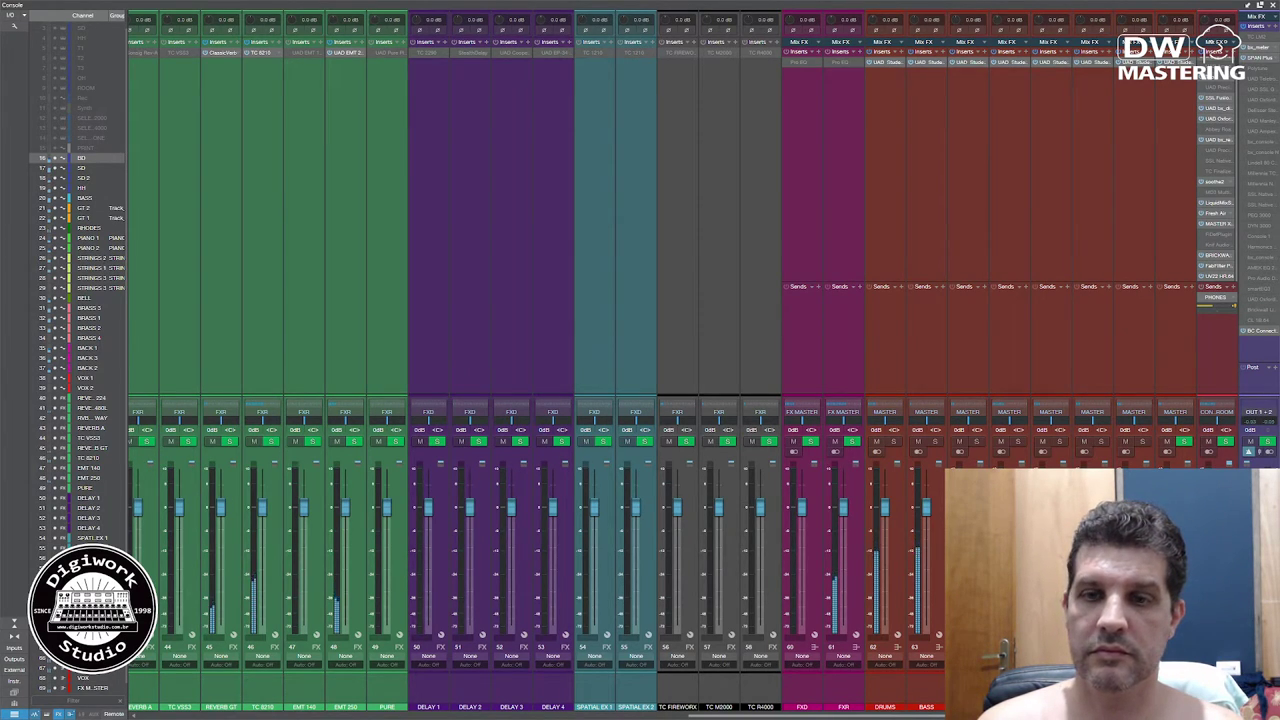
Return to the song arrangement, show the color palette above it and turn on snapping
key("F3")
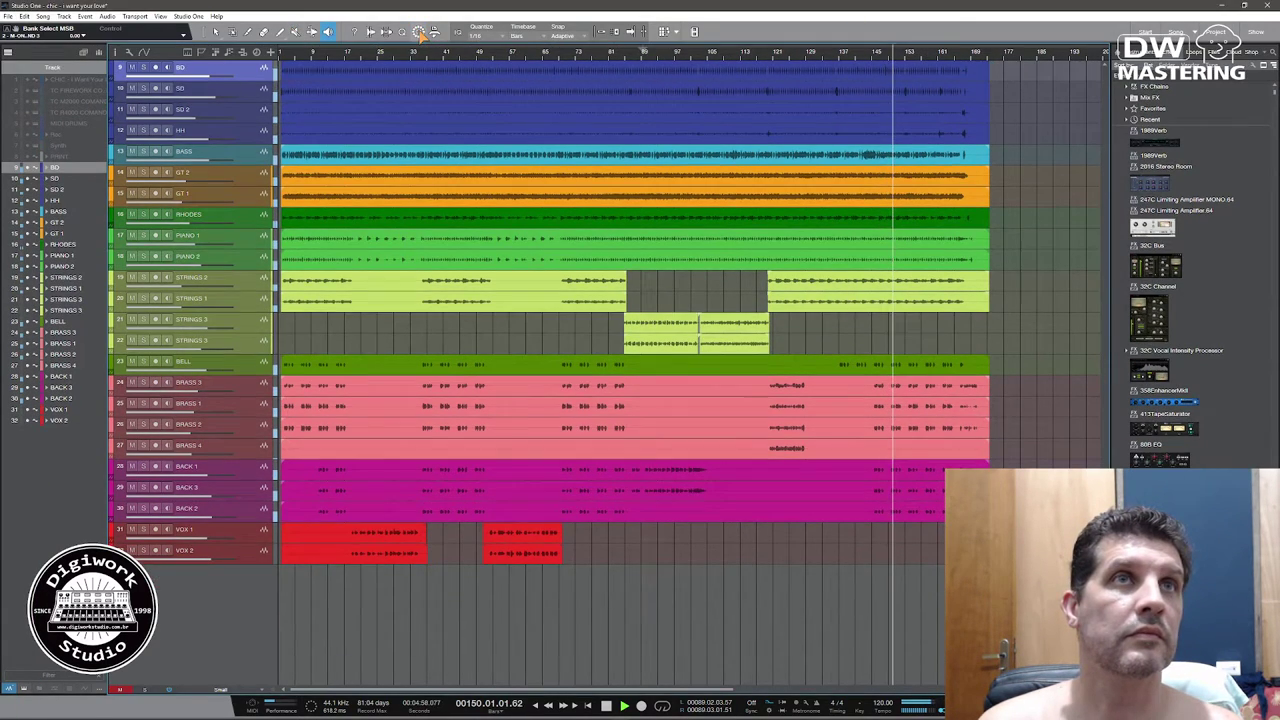
left_click(420, 32)
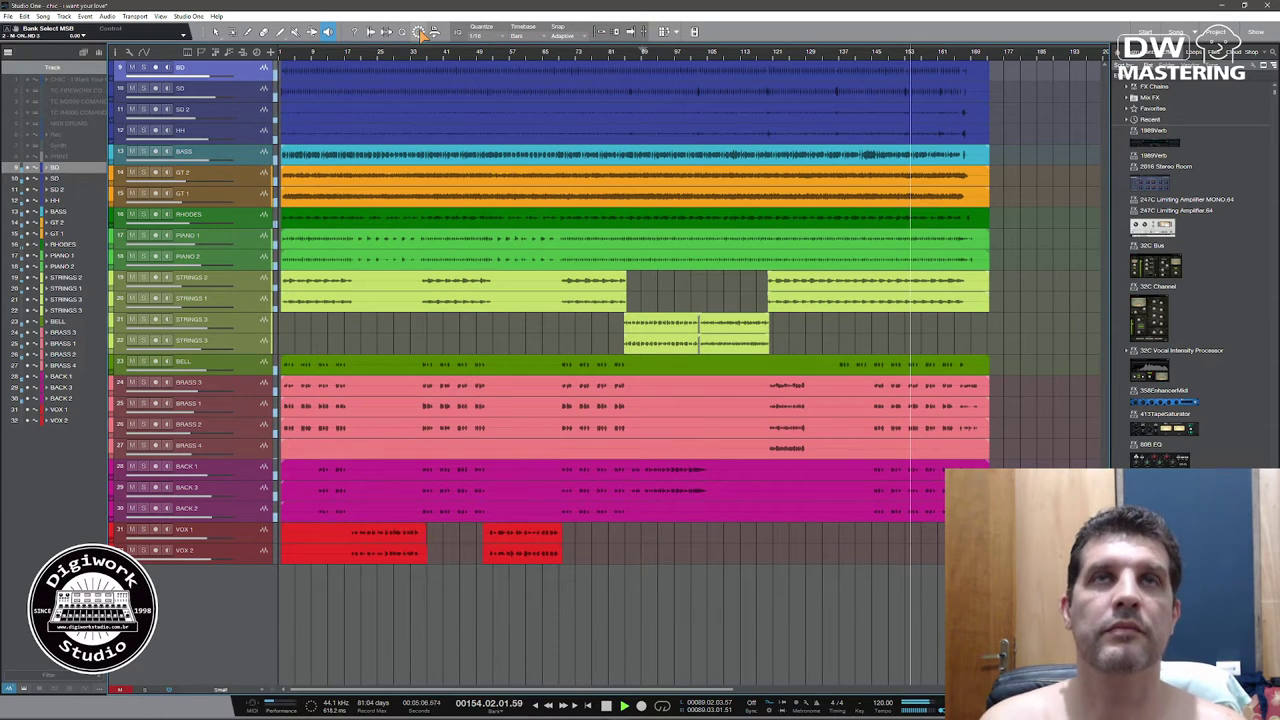
left_click(419, 32)
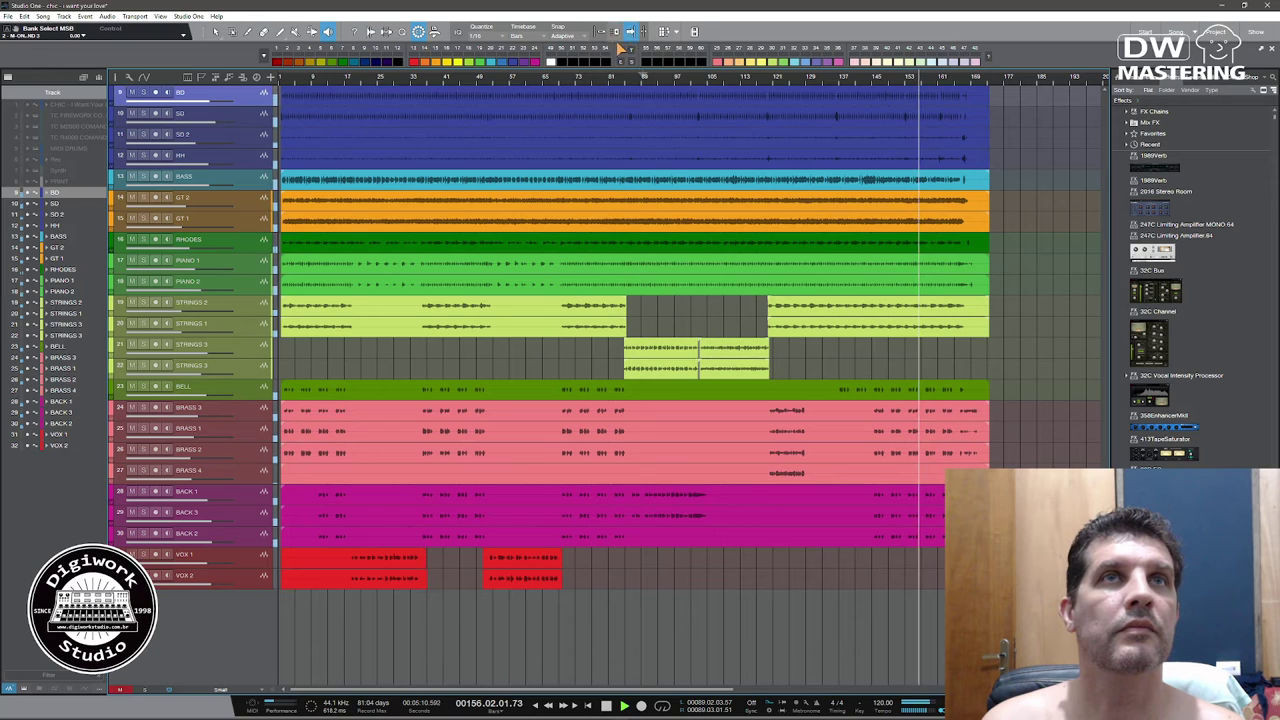
left_click(600, 31)
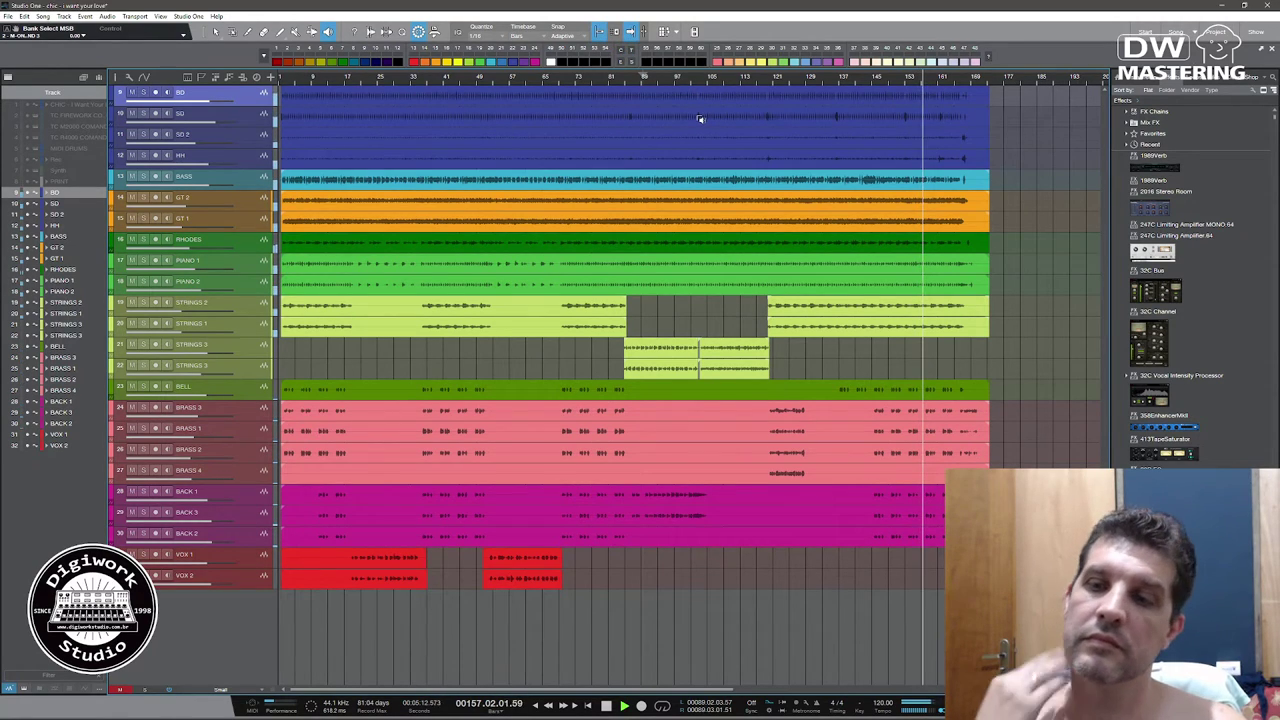